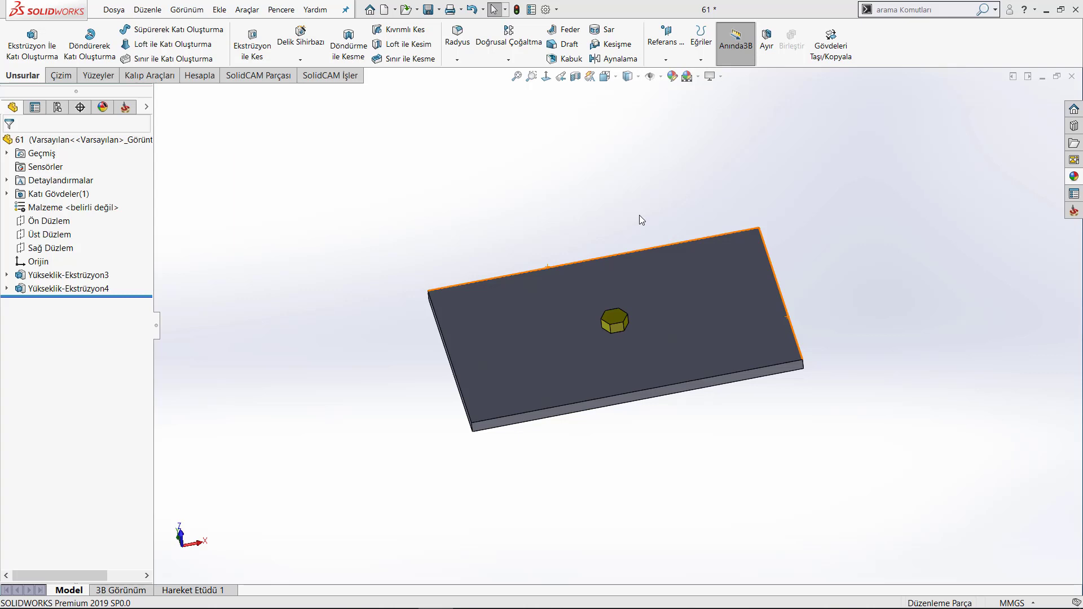
Step: Start a Fill Pattern feature from the Linear Pattern dropdown on the Features tab
click(506, 59)
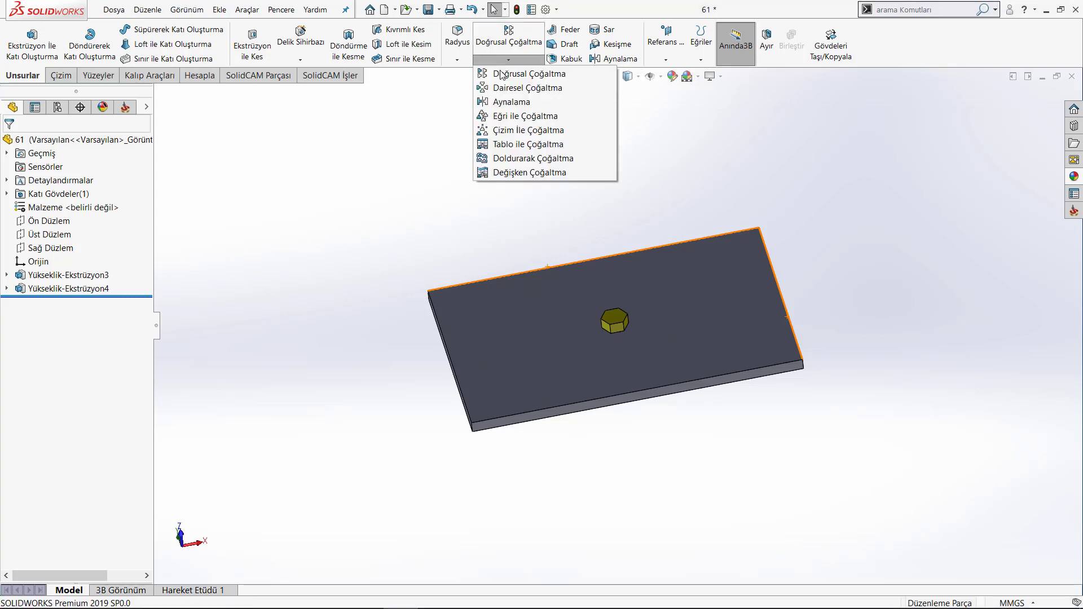
click(528, 160)
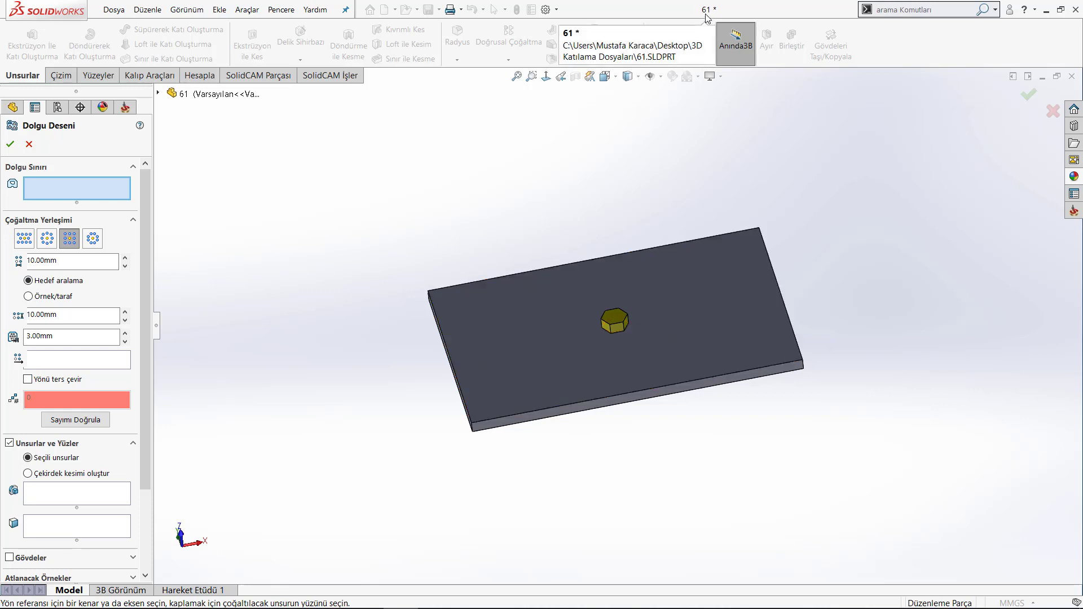
Step: Choose the Perforation layout, keeping 10.00mm spacing and a 60° stagger angle
scroll(602, 334, down, 2)
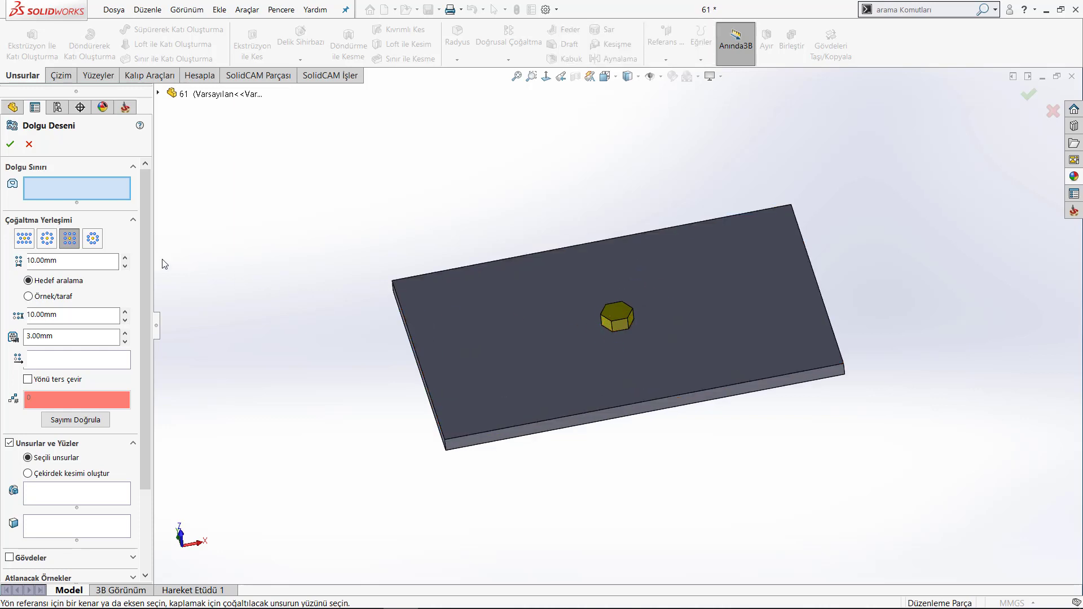
click(78, 235)
click(27, 240)
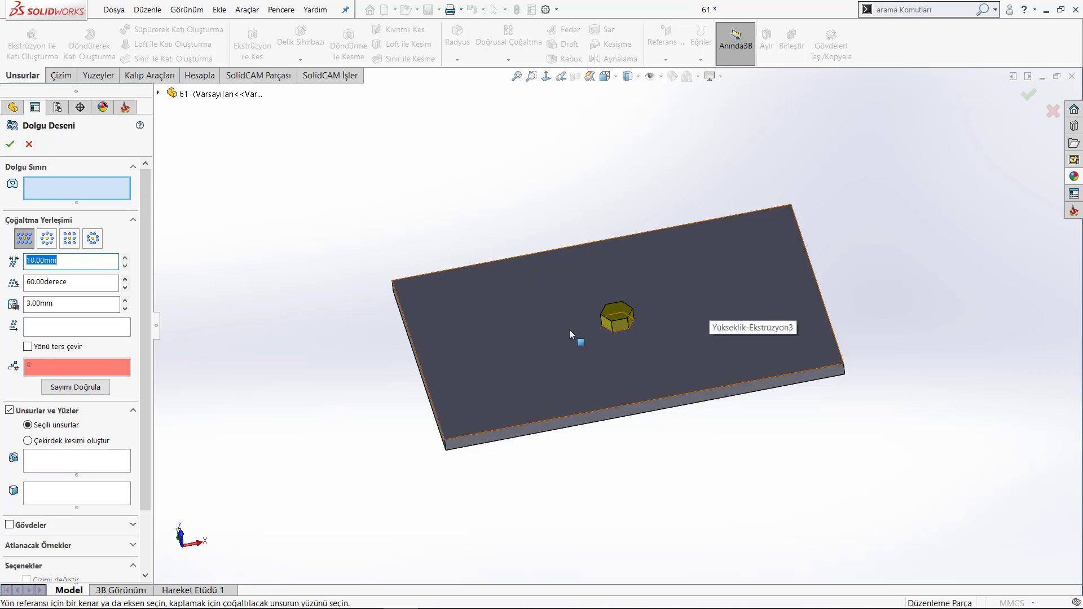
click(73, 192)
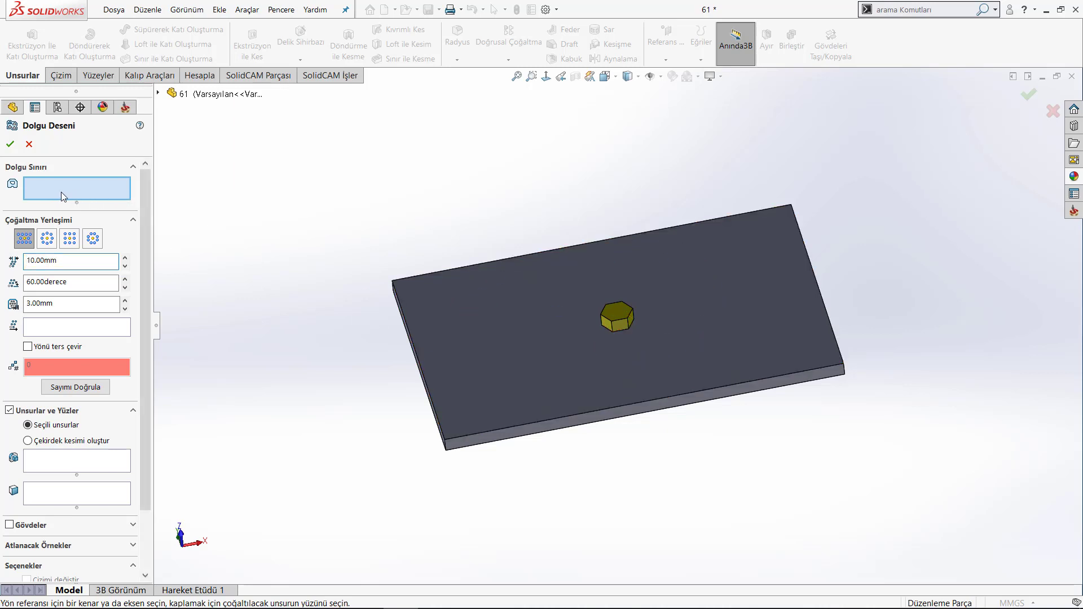
Step: Use the plate's top face as fill boundary and Boss-Extrude4, the hexagon boss, as the patterned feature
click(552, 328)
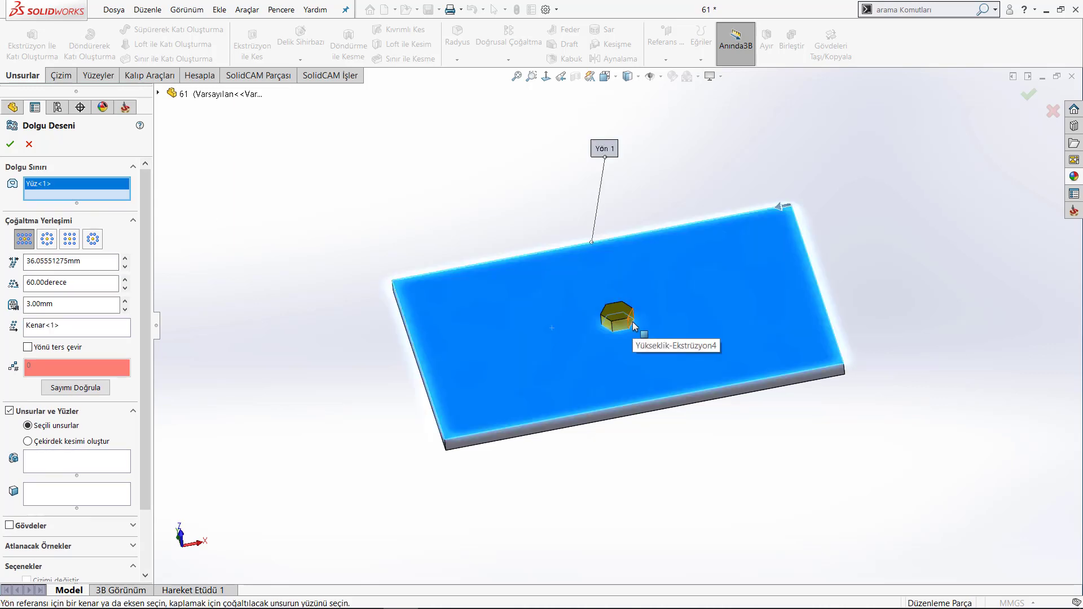
drag(146, 279, 144, 336)
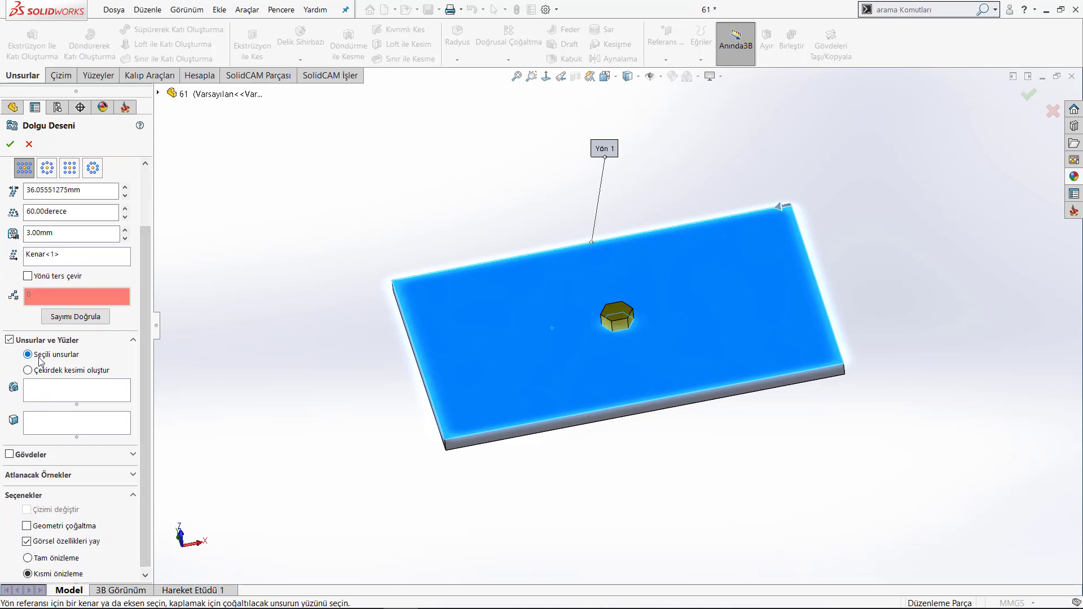
click(69, 391)
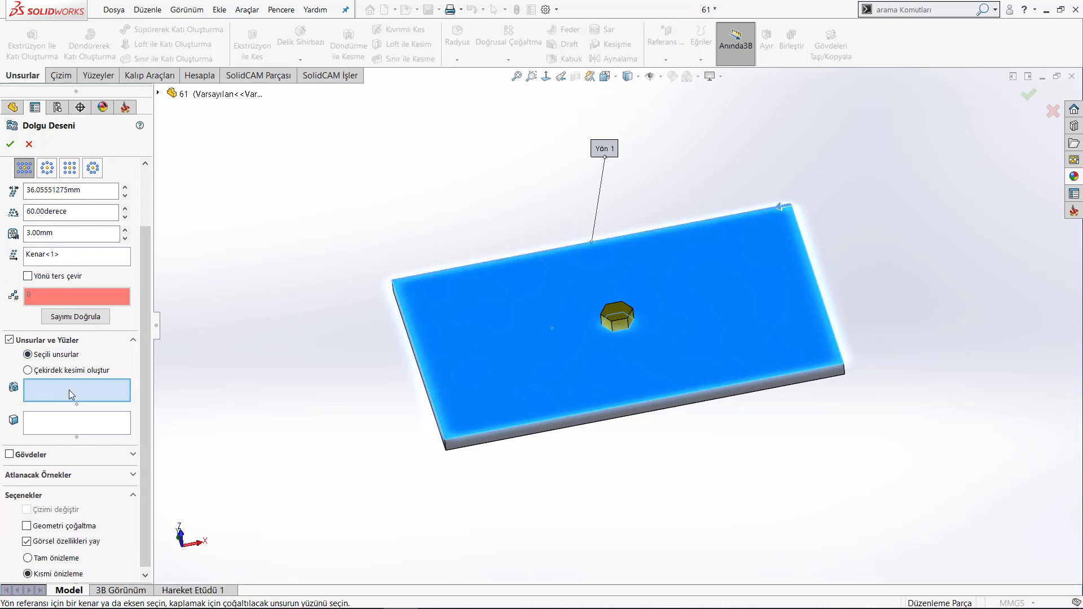
scroll(606, 326, down, 1)
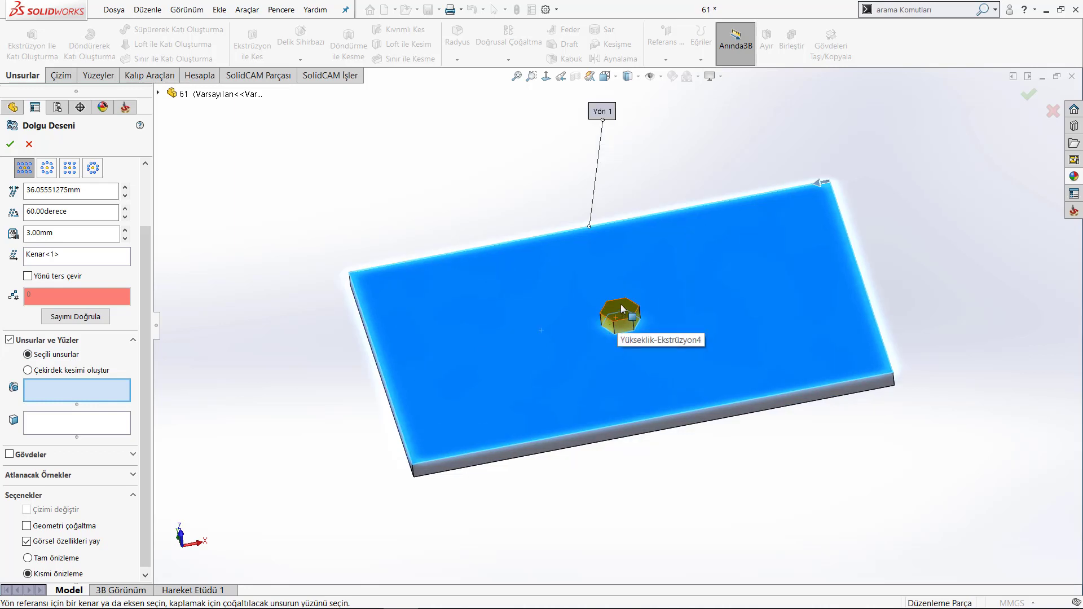
click(616, 308)
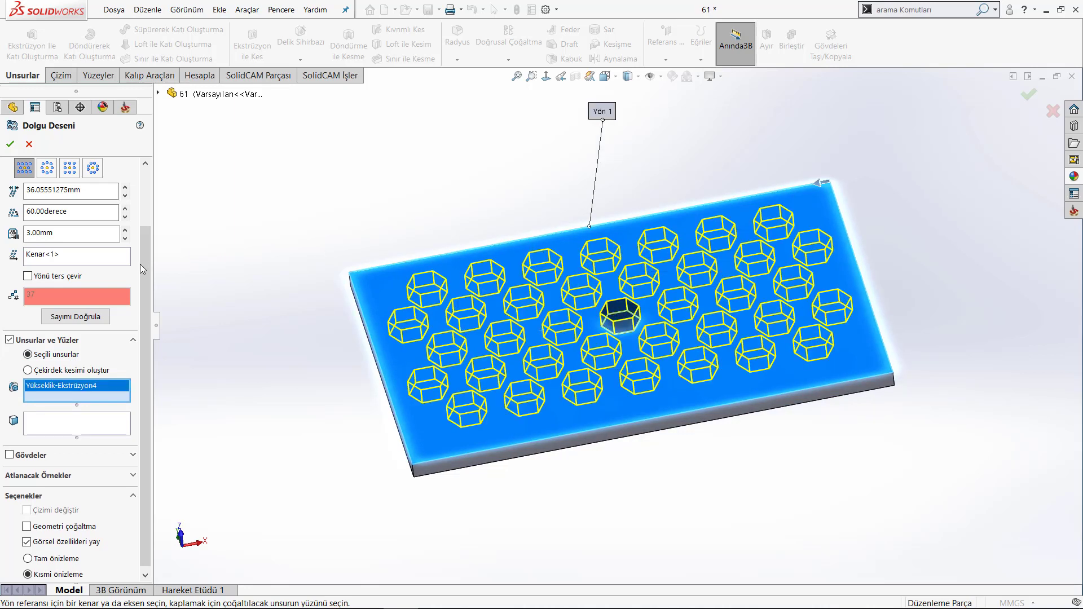
drag(144, 275, 159, 208)
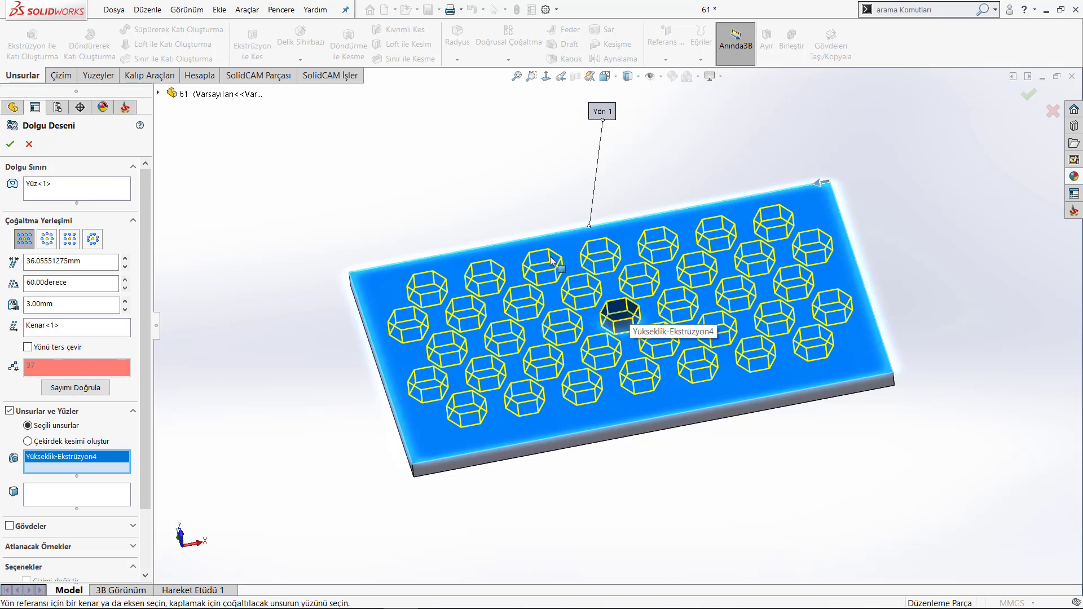
Step: Orbit, then use Normal To (Ctrl+8) to view the 37-copy preview head-on
mouse_move(630, 313)
middle_down()
mouse_move(621, 330)
mouse_move(627, 316)
middle_up()
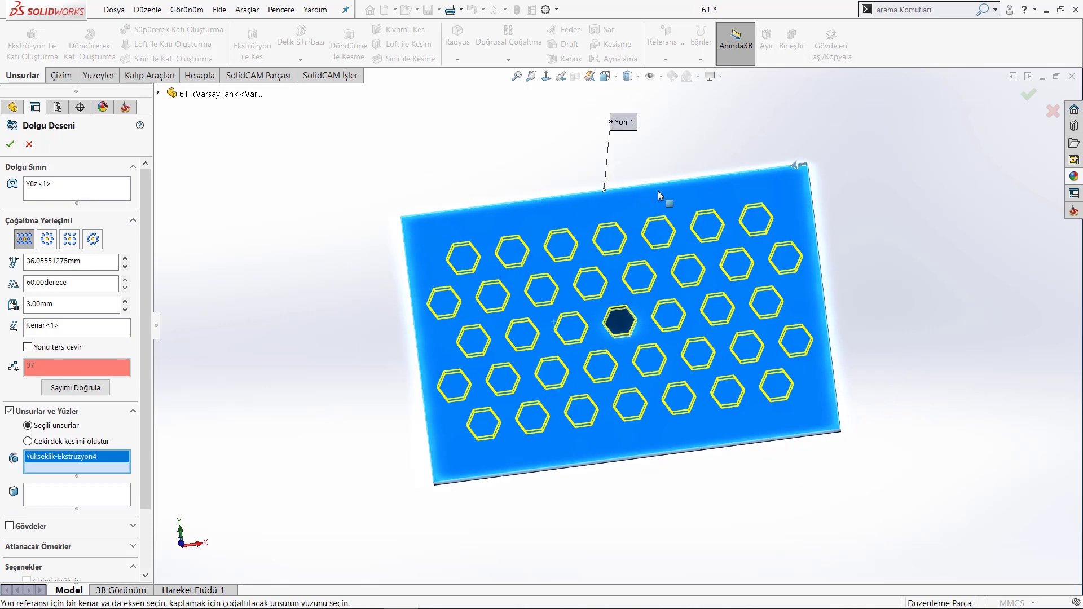
key(ctrl+1)
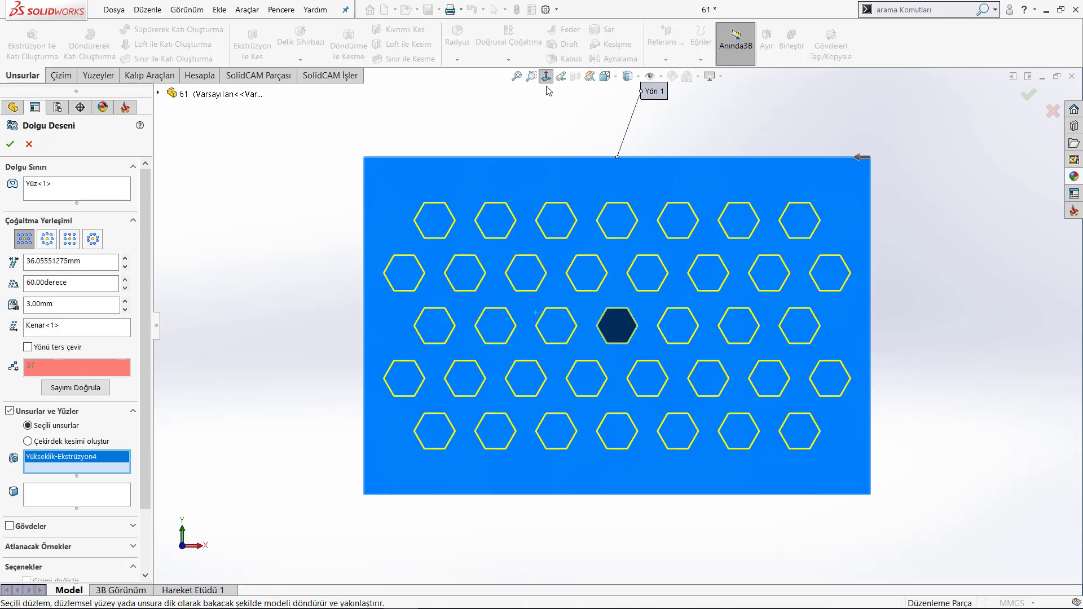
key(ctrl+8)
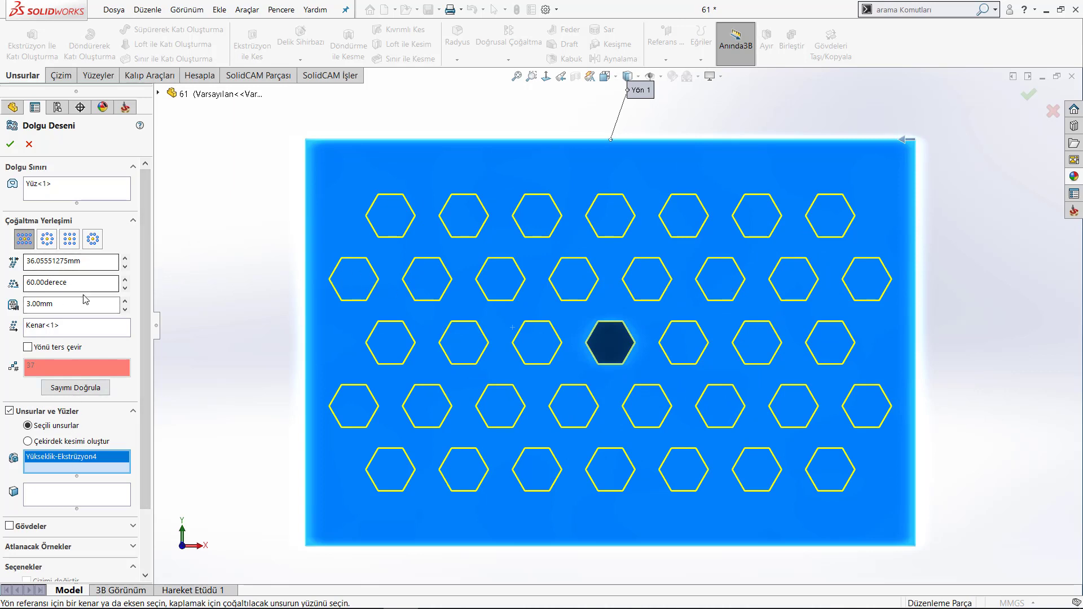
scroll(146, 299, down, 3)
scroll(150, 285, up, 3)
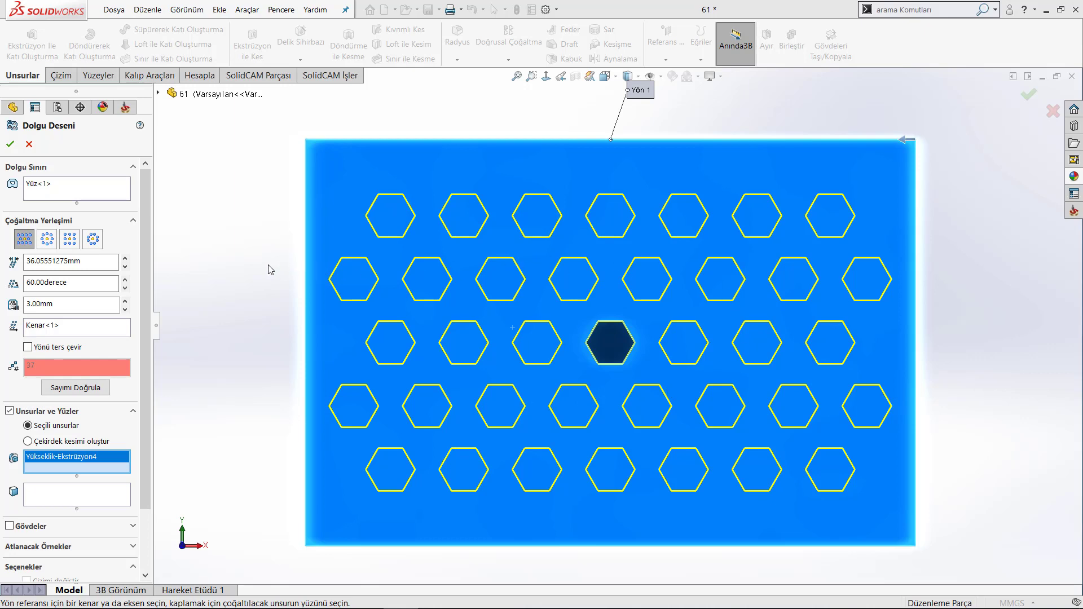
click(82, 261)
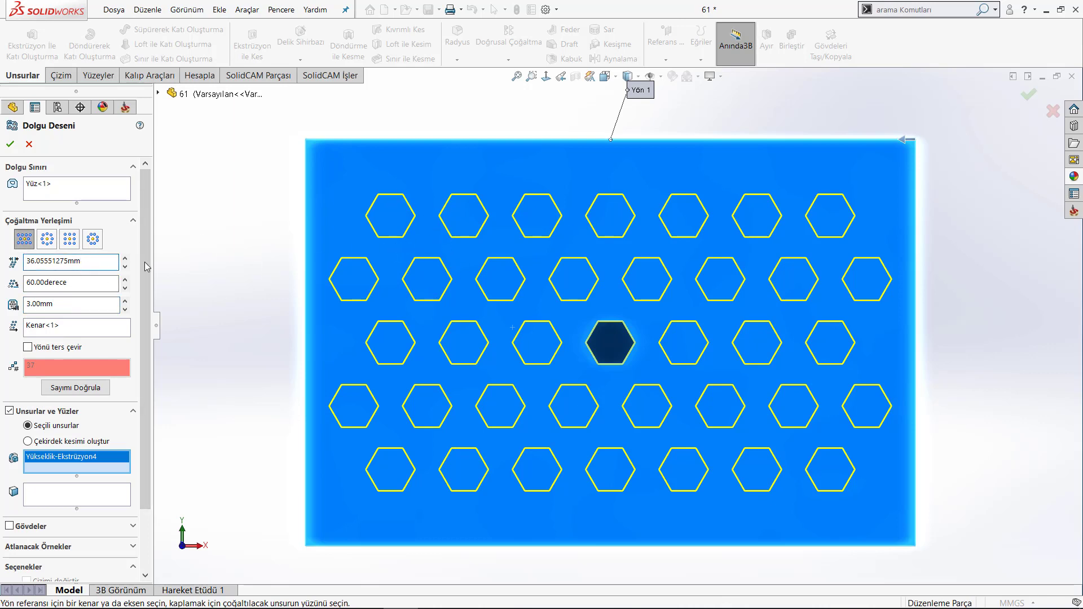
Step: Try the concentric layout, reactivate the fill boundary, then settle on a square 7-by-5 grid
click(48, 240)
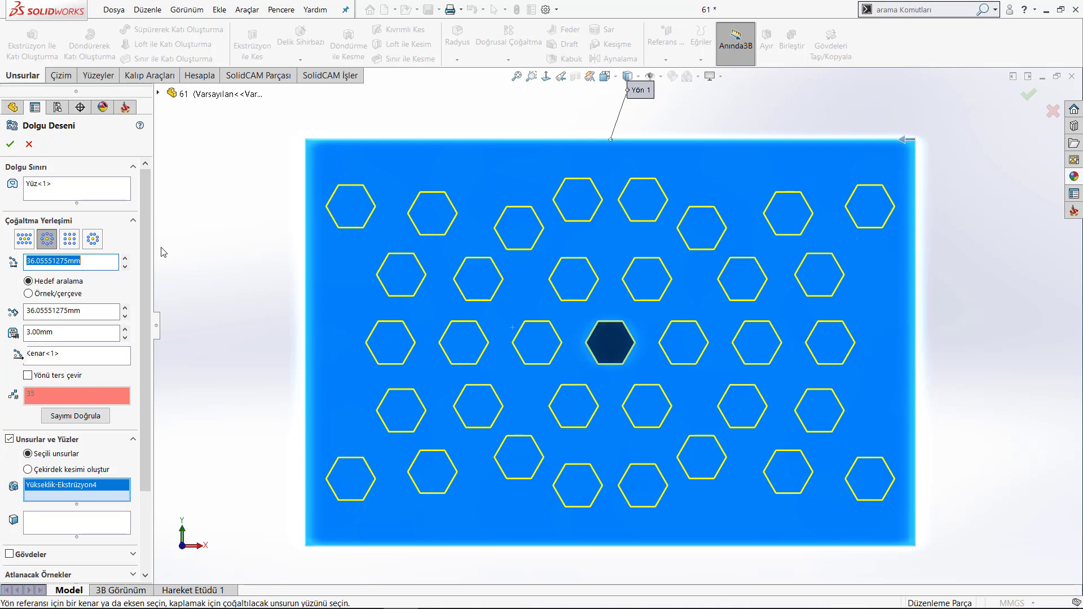
click(66, 192)
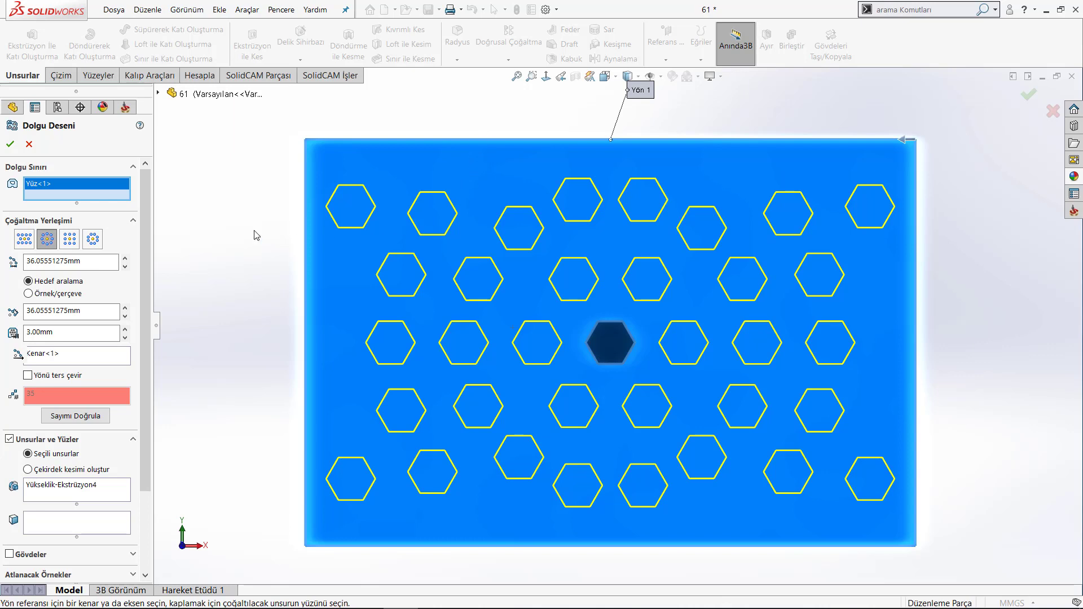
click(70, 239)
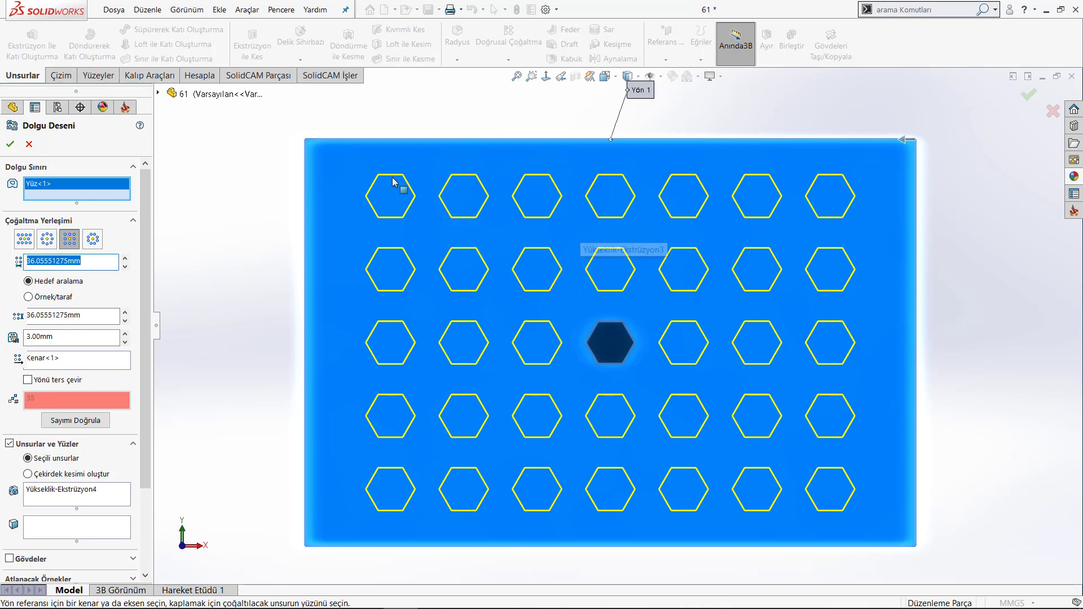
Step: Compare the concentric and polygon layouts, then return to 60° perforation rows of 37 copies
key(z)
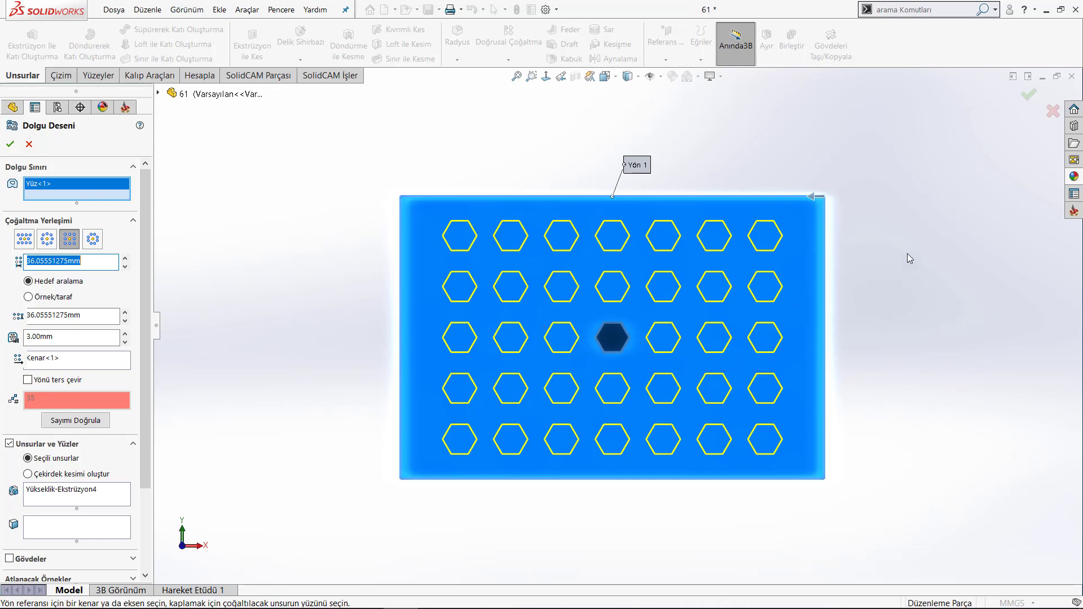
scroll(722, 310, down, 1)
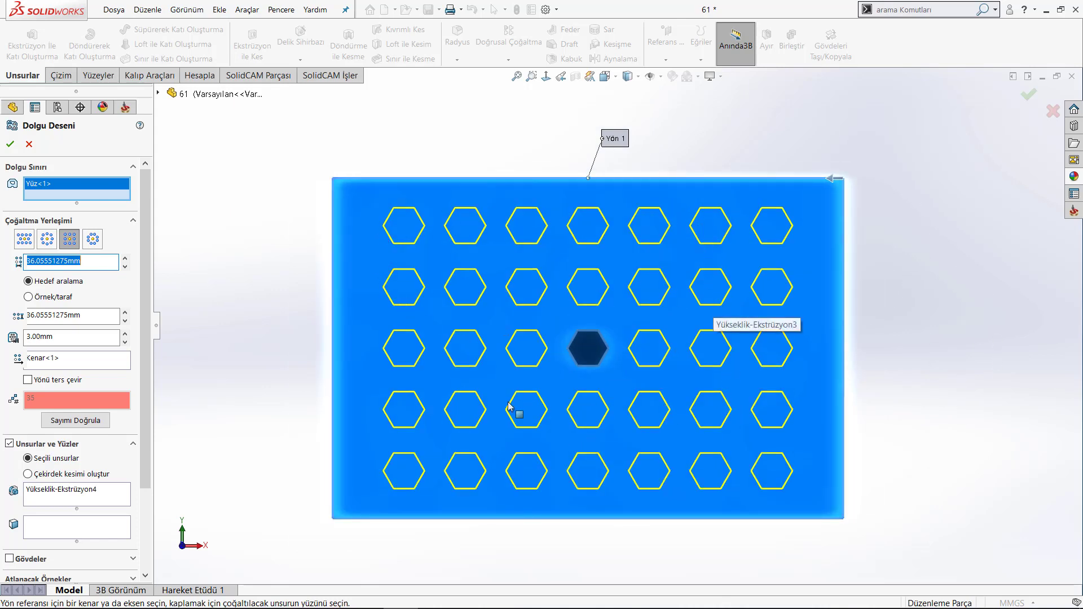
click(93, 239)
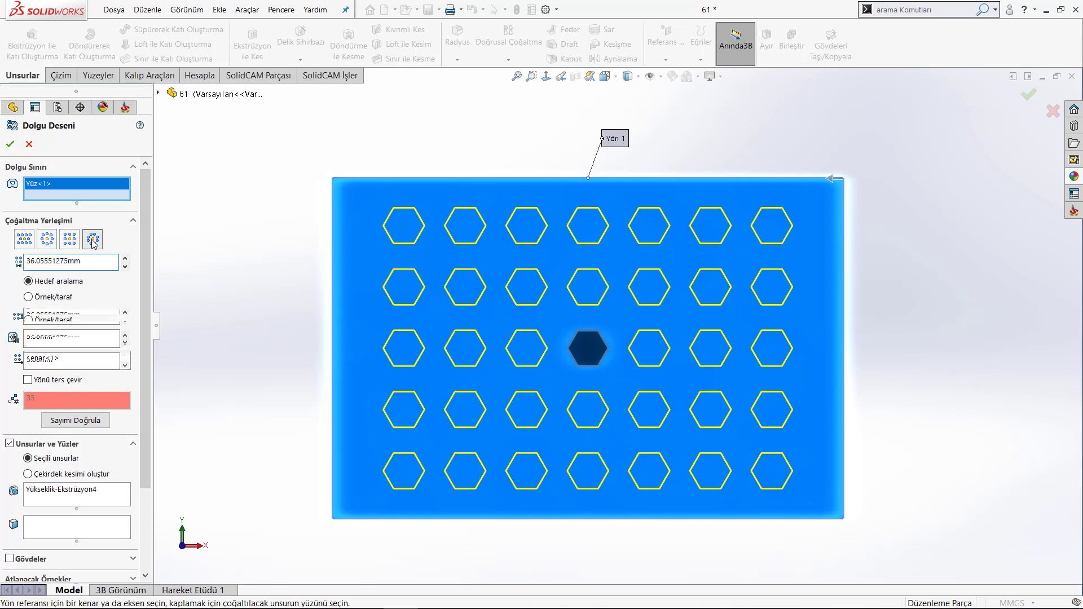
click(48, 243)
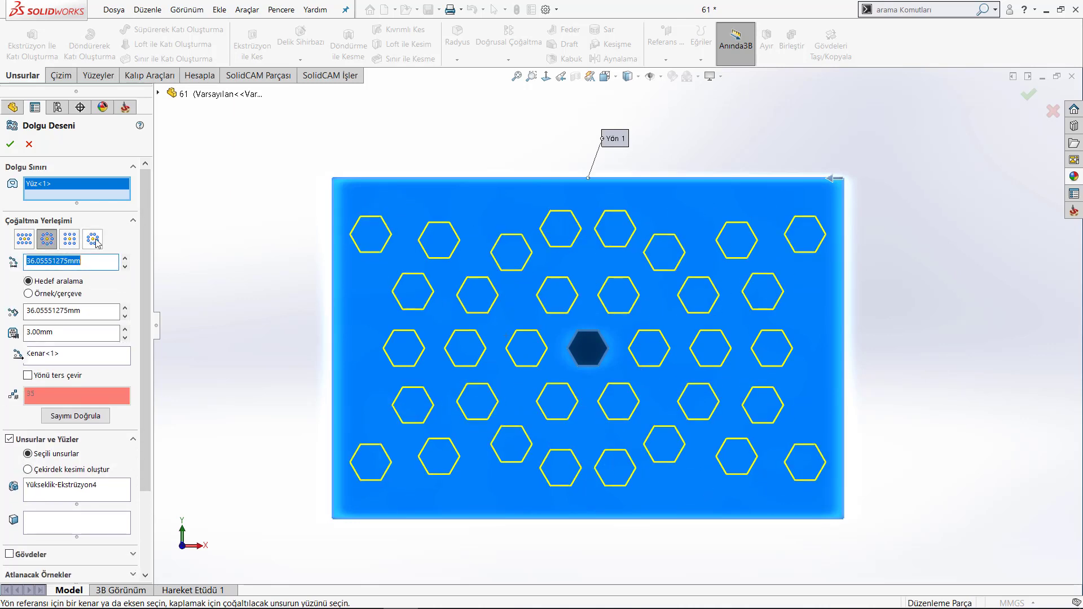
click(95, 240)
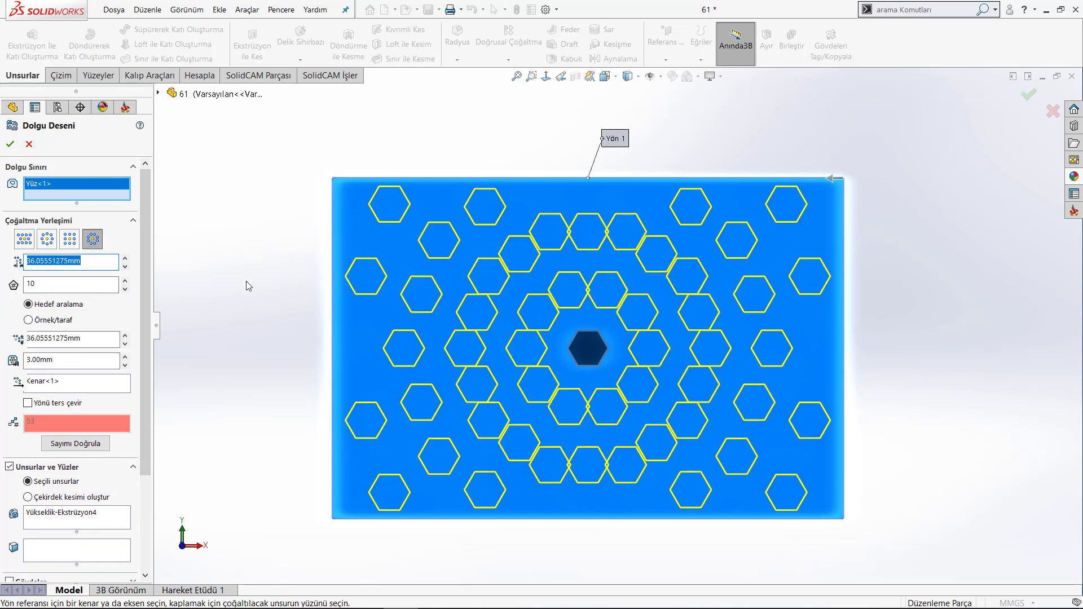
click(47, 242)
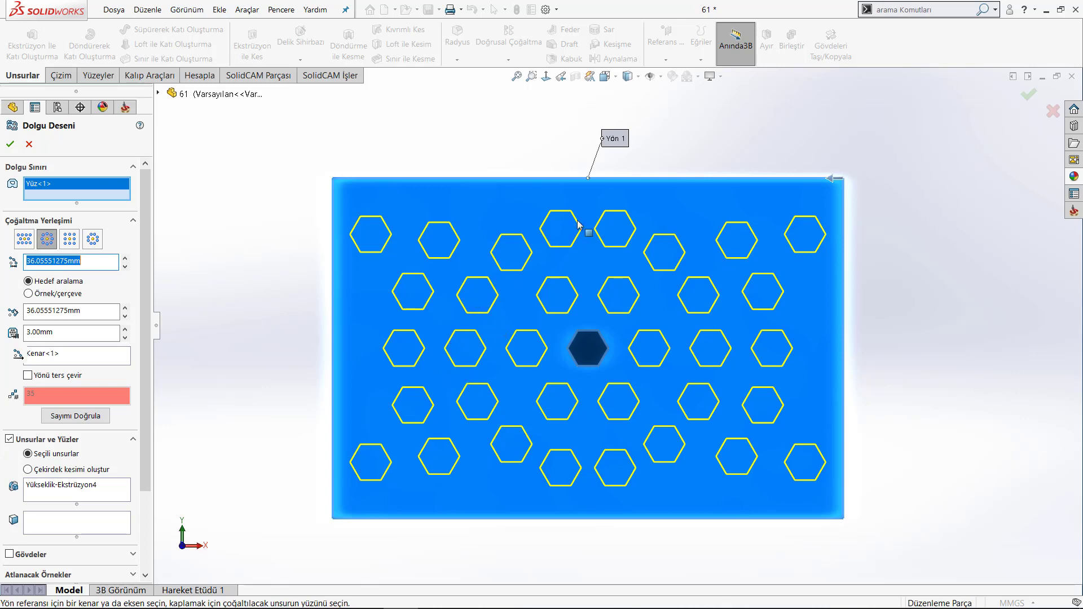
click(93, 239)
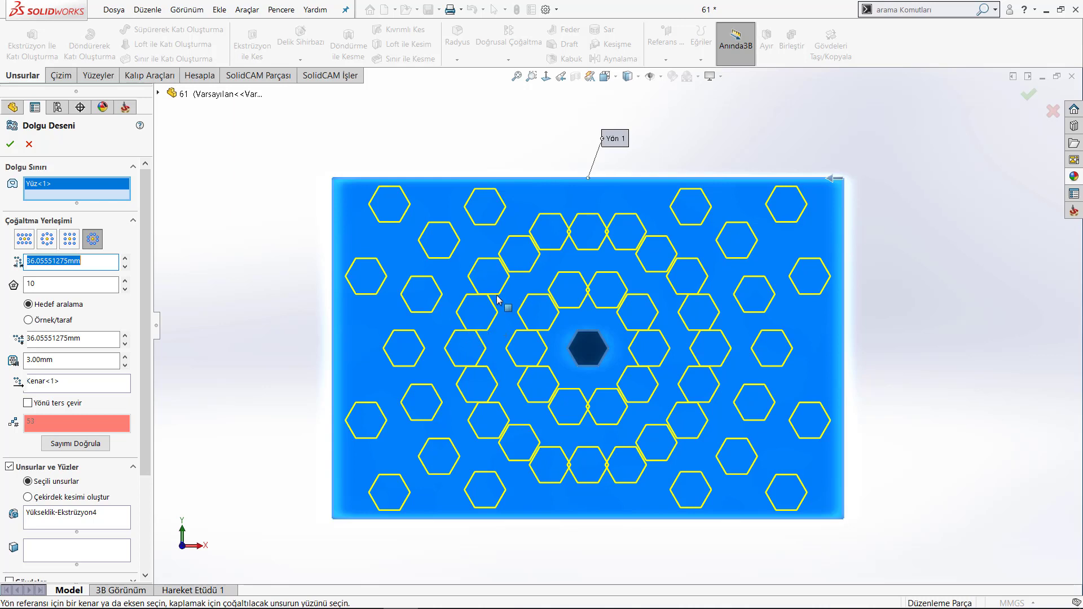
click(31, 244)
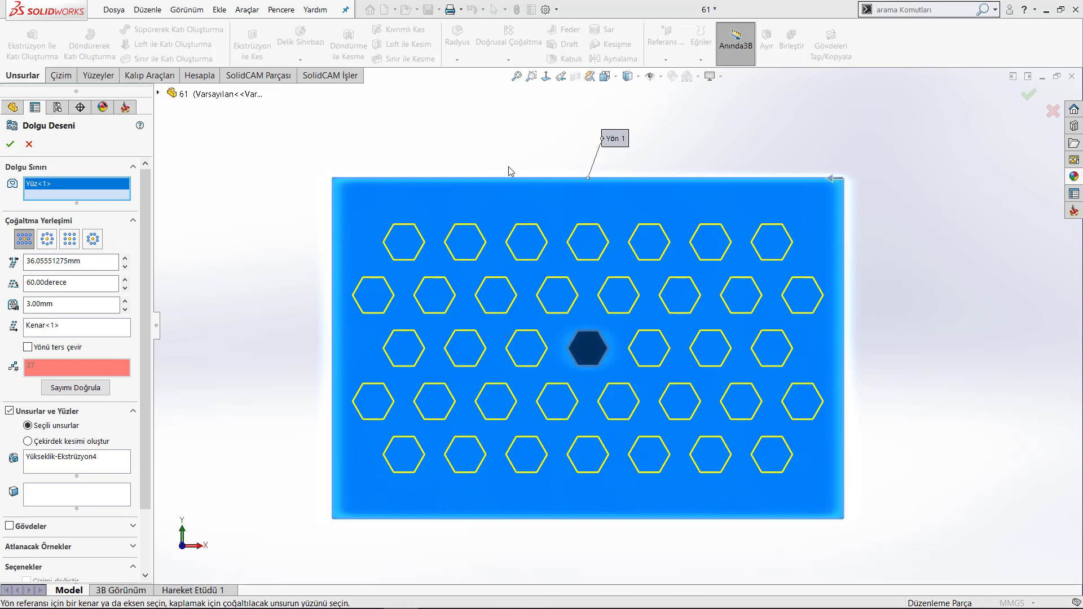
Step: Cycle through square, perforation and circular layouts before settling on Polygon with 10 sides
click(70, 239)
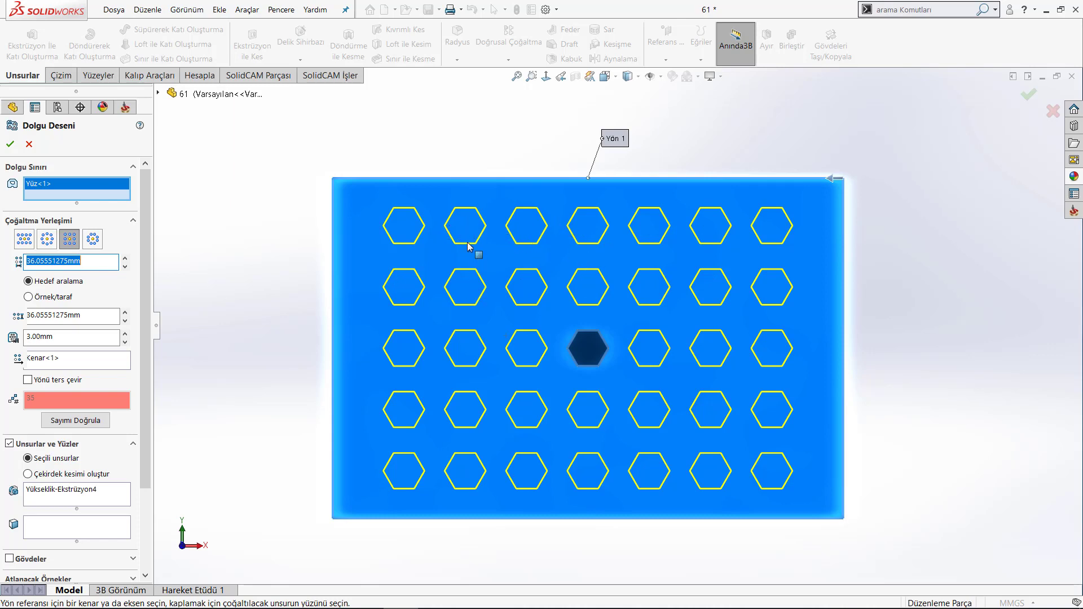
click(46, 240)
click(92, 239)
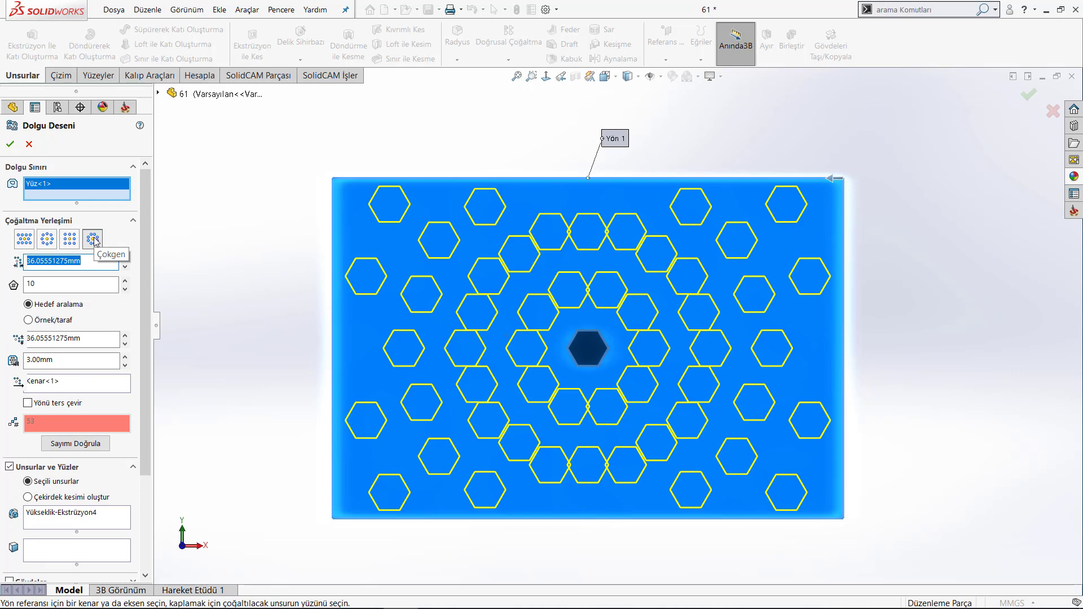
click(46, 240)
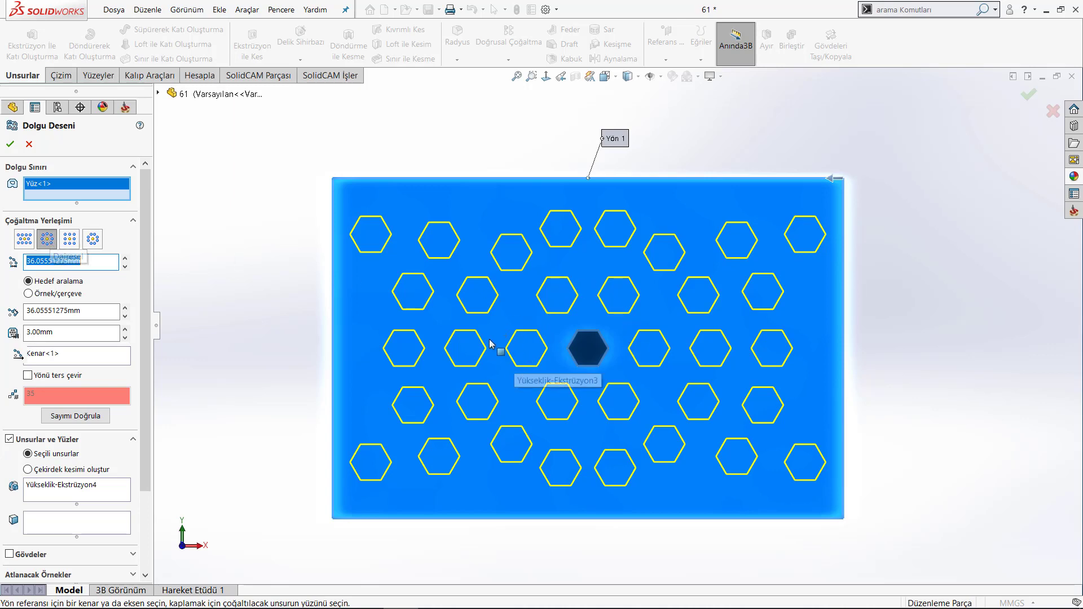
click(93, 241)
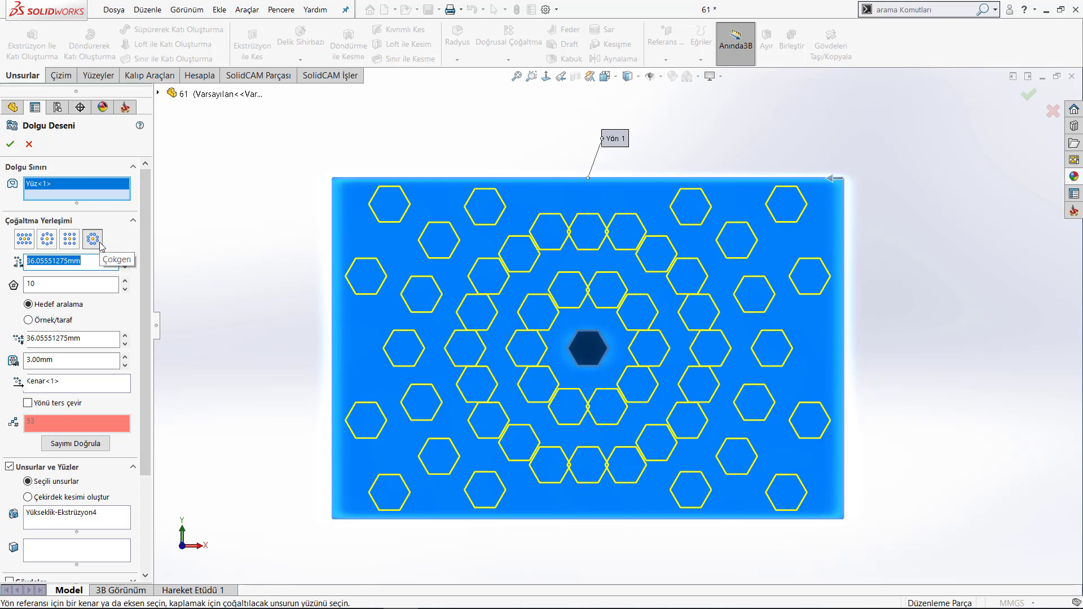
Step: Replace the polygon side count of 10 with 6
click(45, 283)
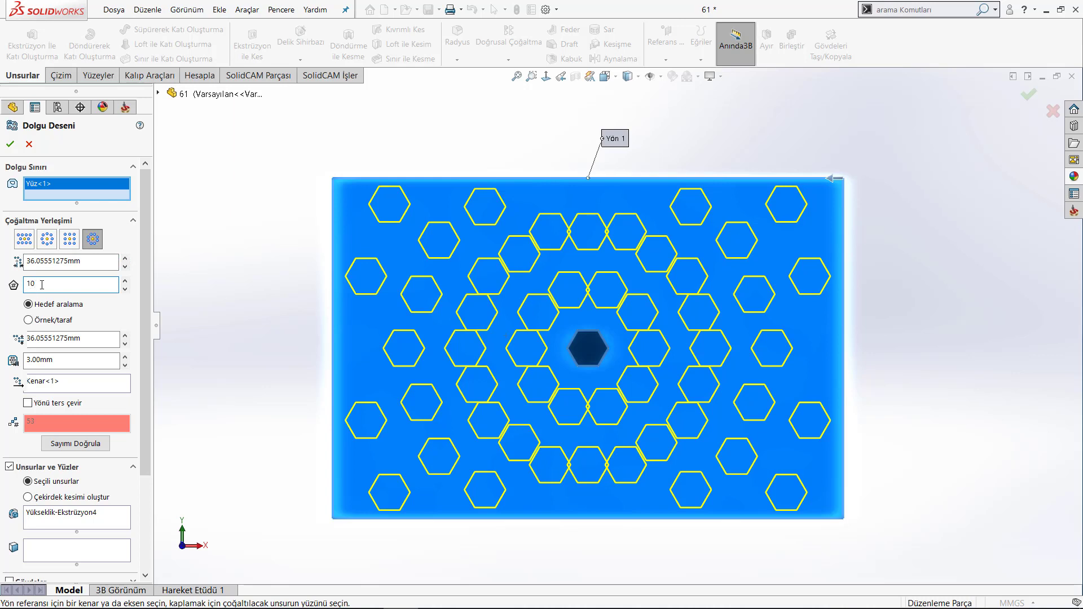
double_click(67, 287)
key(Tab)
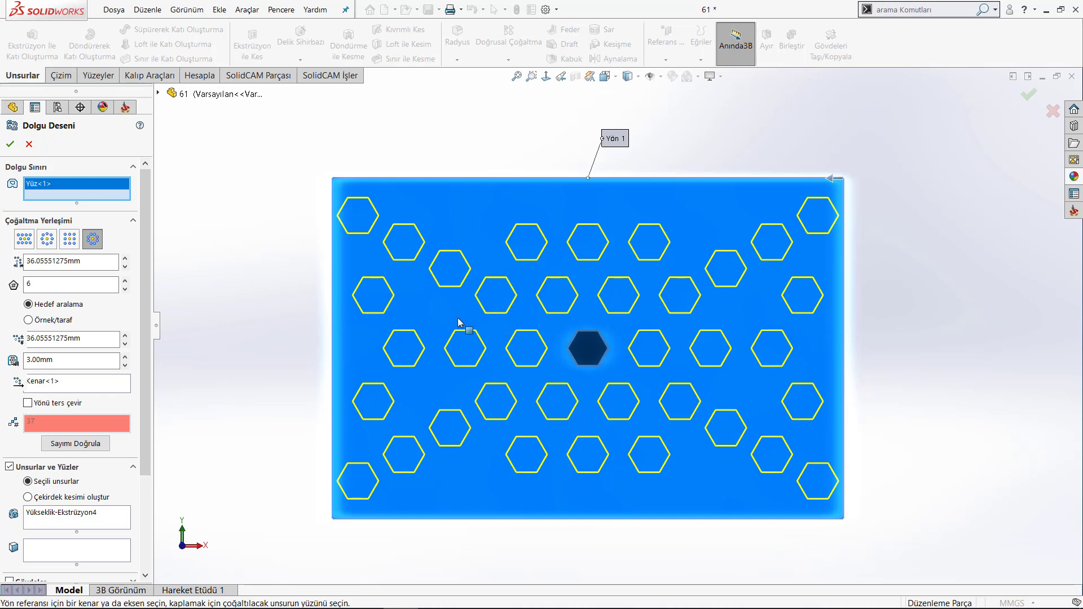
Step: Spin the side count up to 12 and down to 6, finally settling on 8
click(73, 286)
click(126, 280)
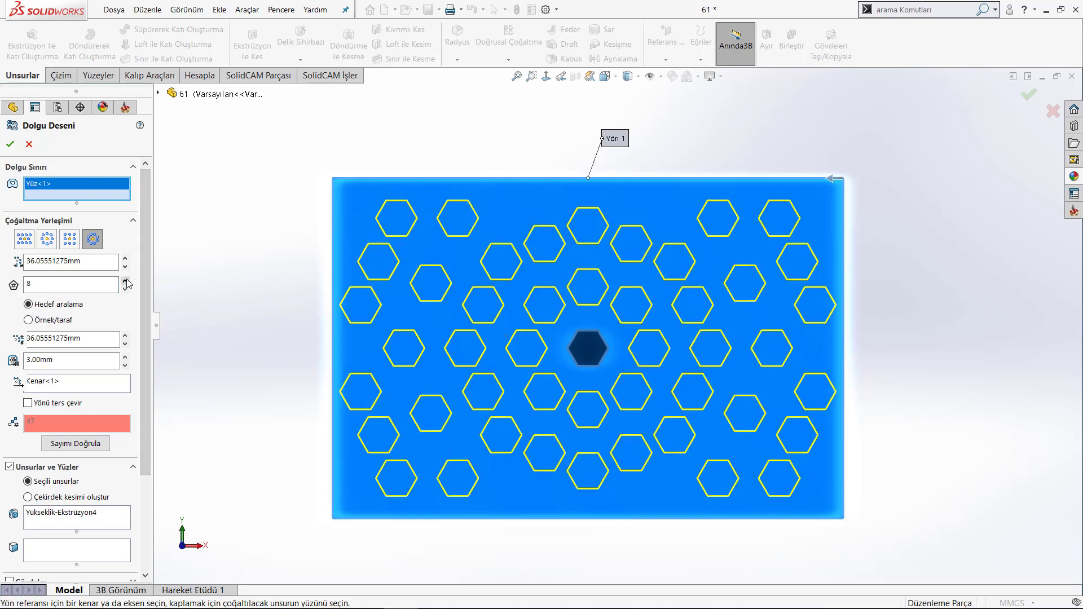
click(125, 281)
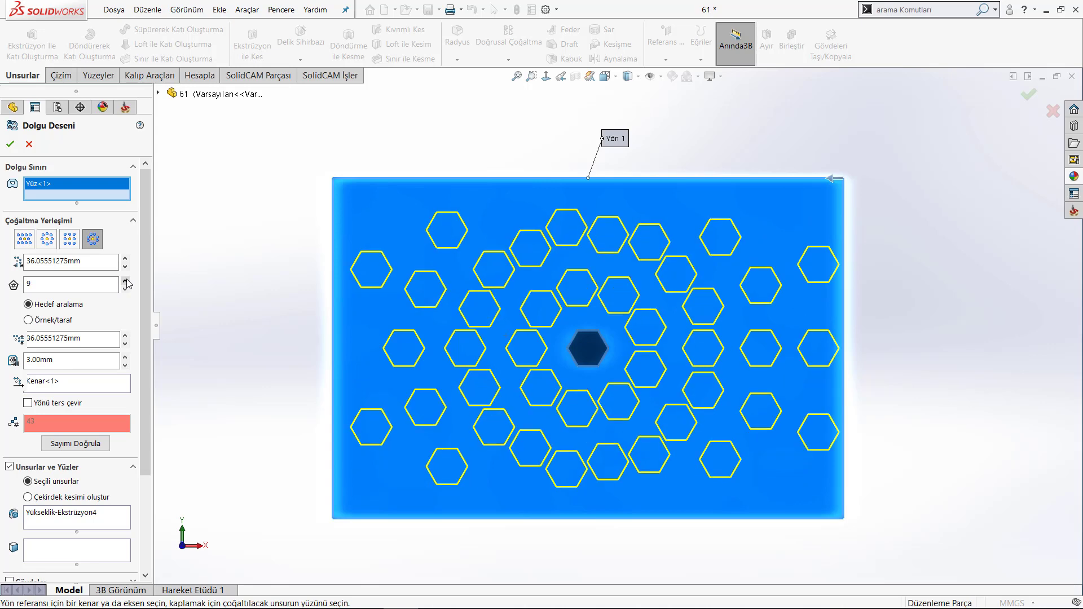
click(126, 281)
click(126, 281)
click(126, 280)
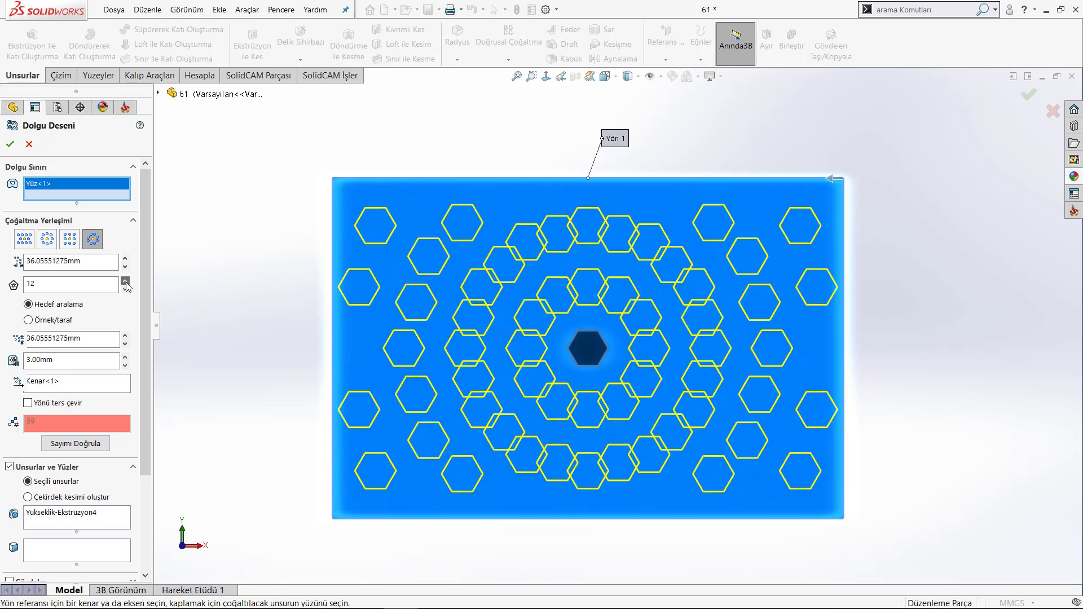
click(125, 290)
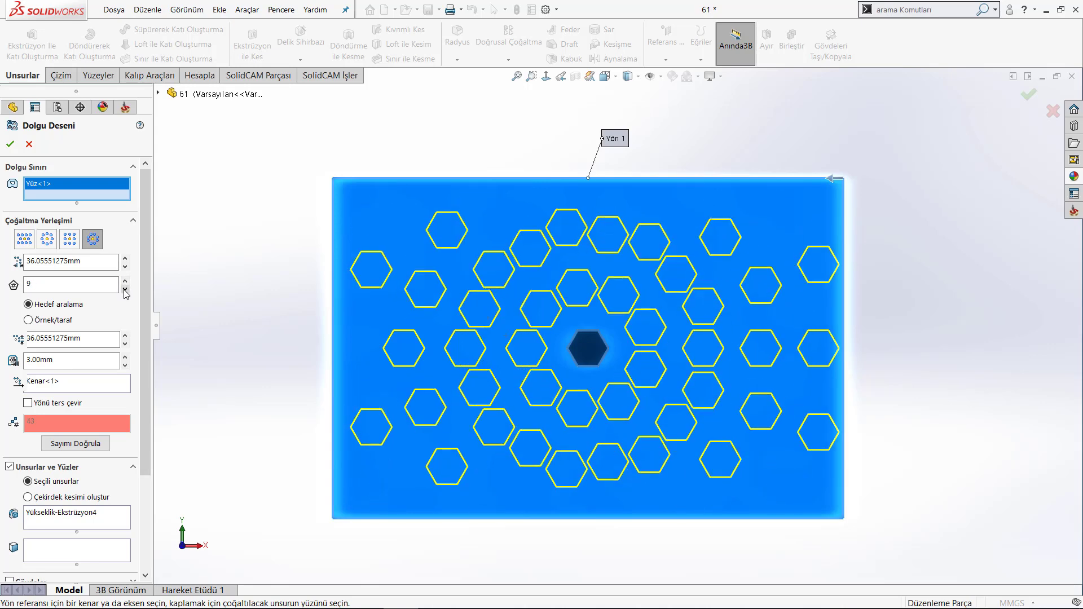
click(125, 290)
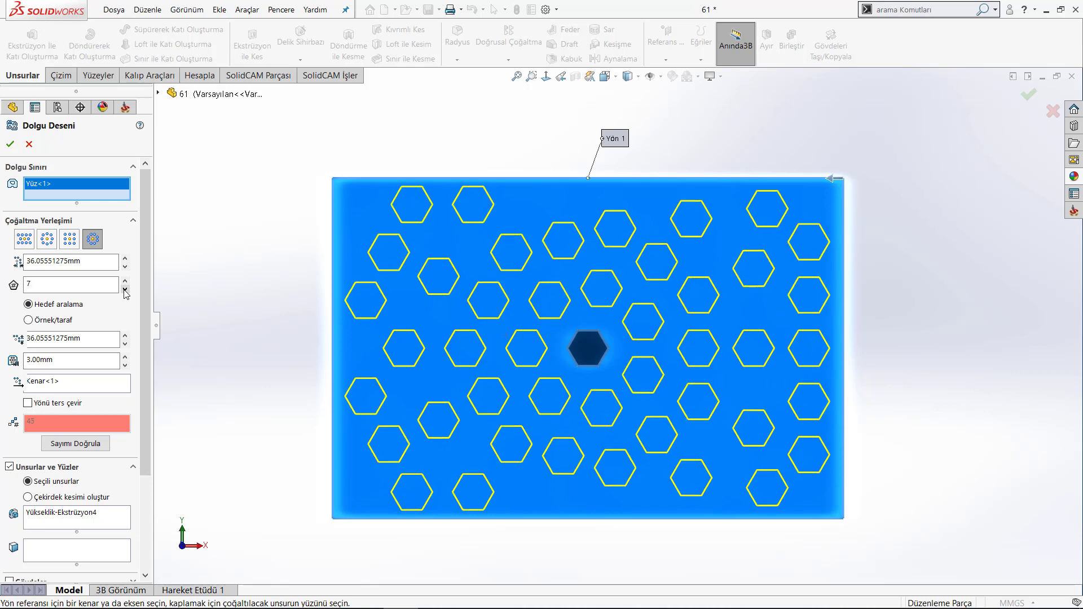
click(125, 290)
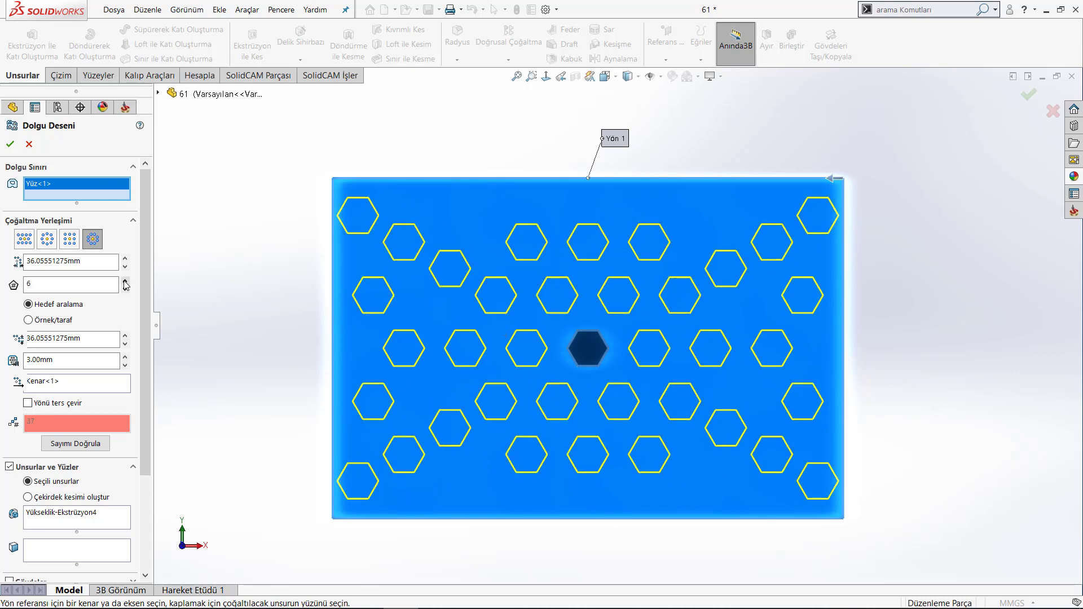
click(125, 281)
click(124, 281)
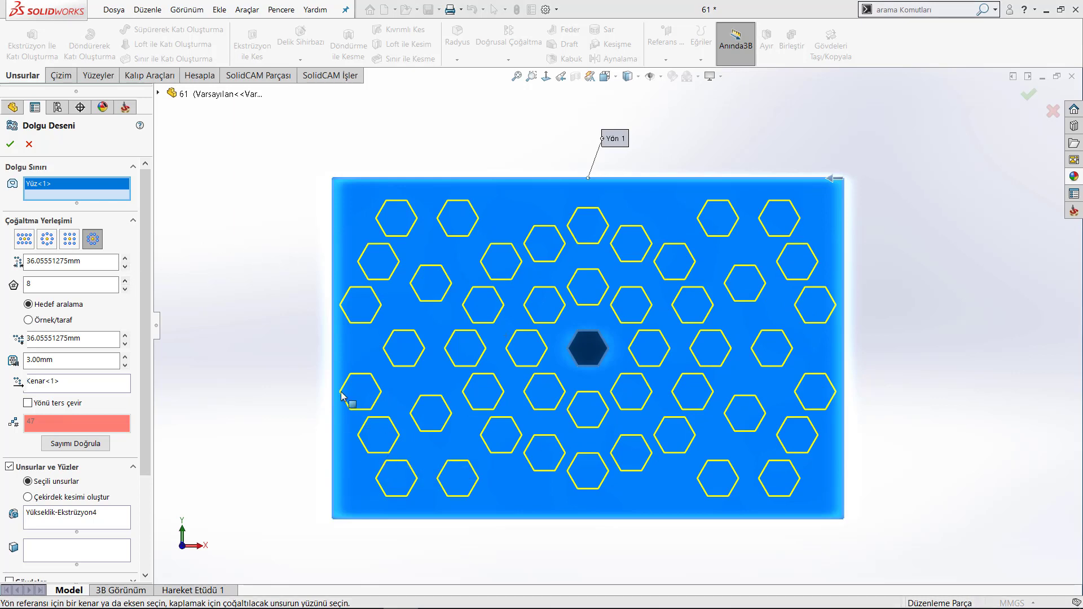
Step: Switch to the circular layout and set instance spacing to 30 mm, after trying 20 mm
click(47, 240)
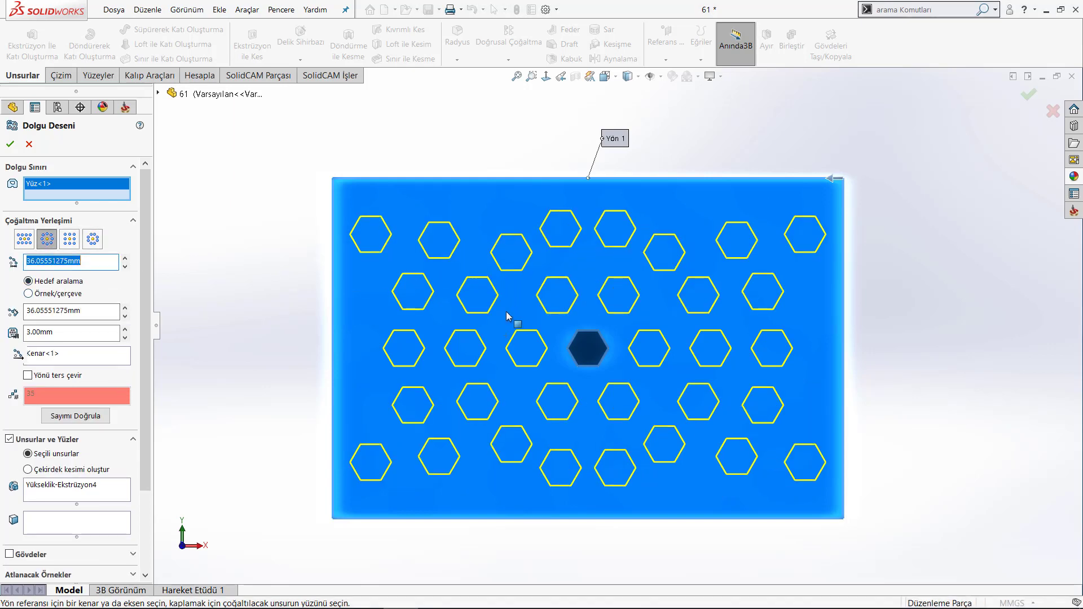
click(52, 310)
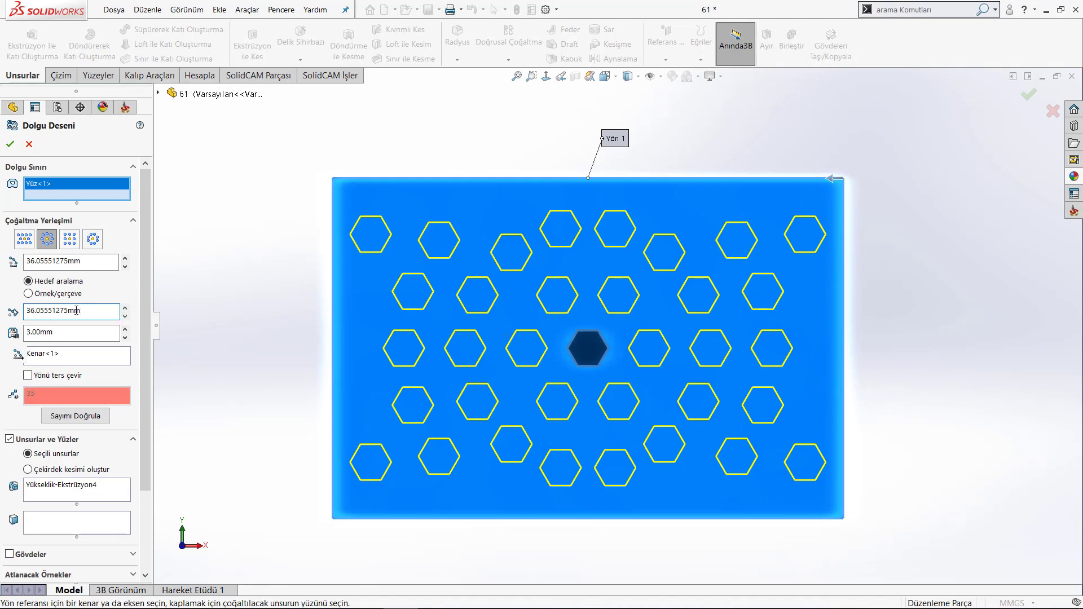
drag(77, 311, 26, 310)
text(20)
key(Return)
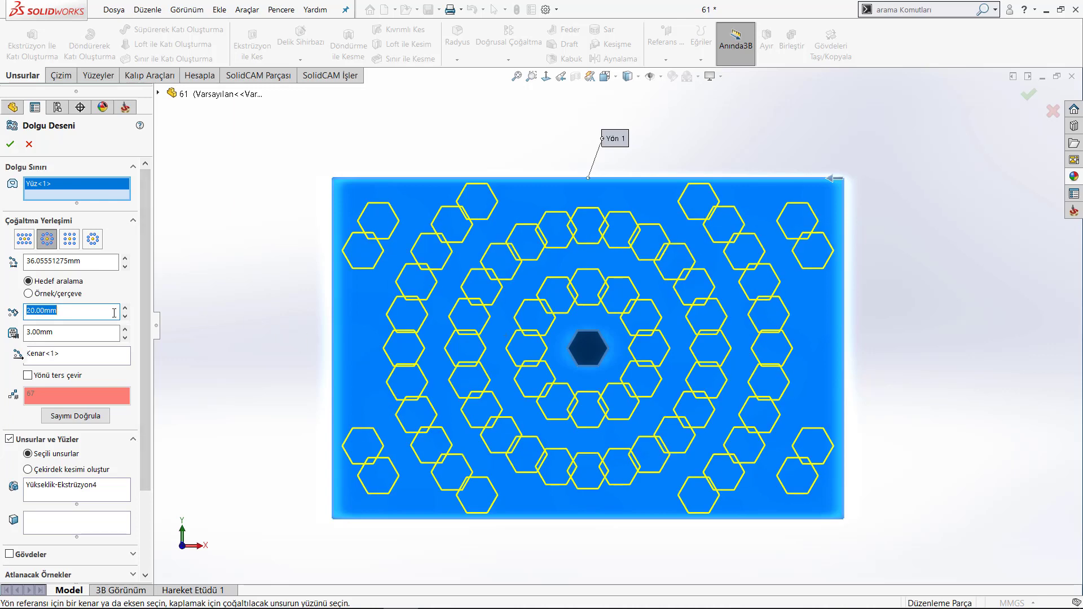
text(30)
key(Return)
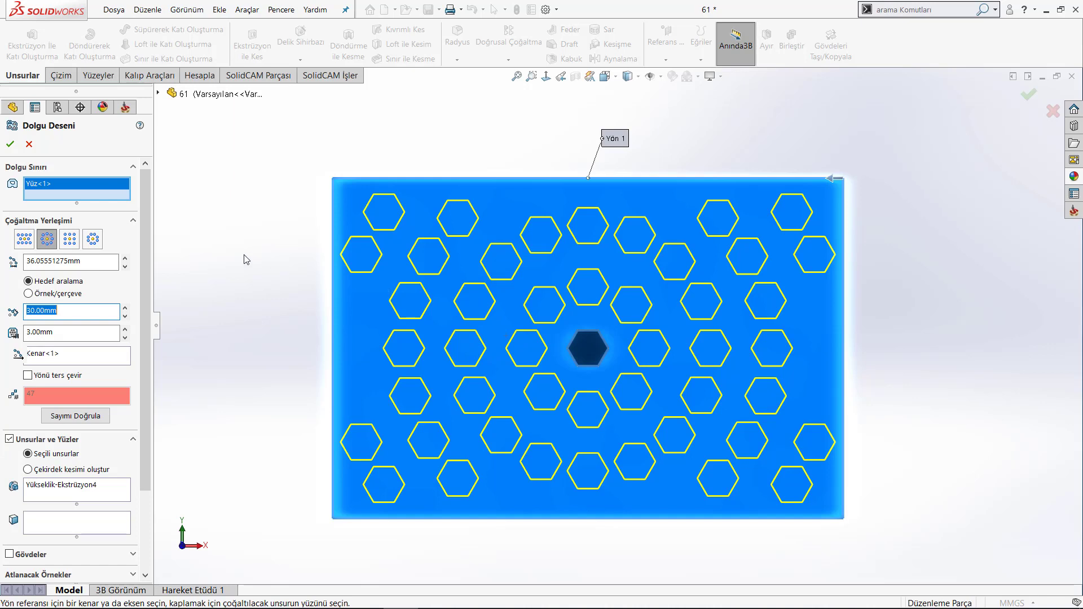
click(49, 332)
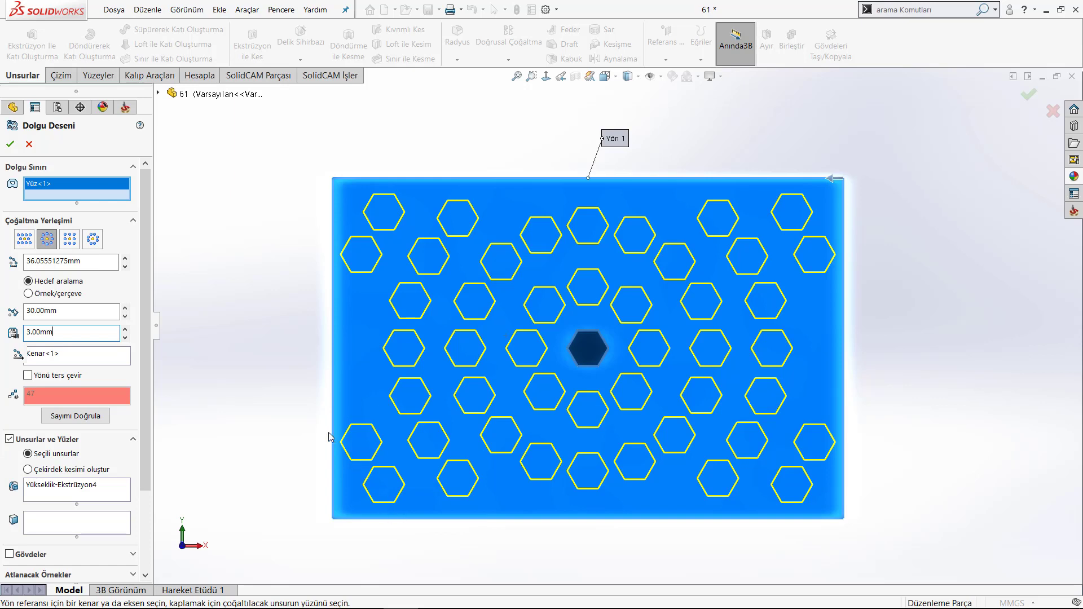
Step: Change the margin from 3 mm to 5 mm, then try 15 mm
double_click(60, 336)
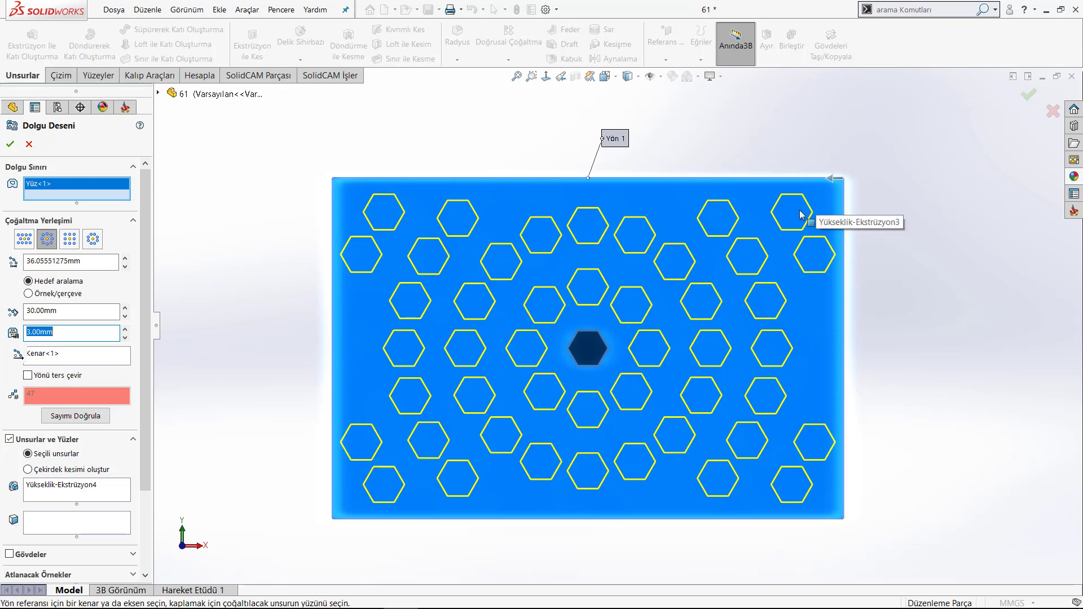
text(5)
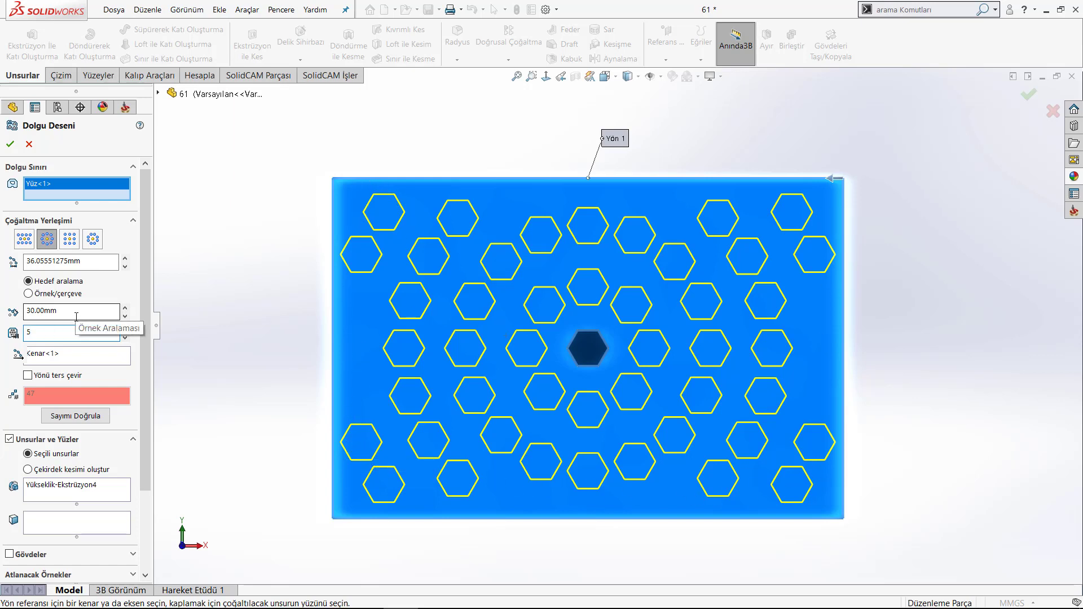
key(Return)
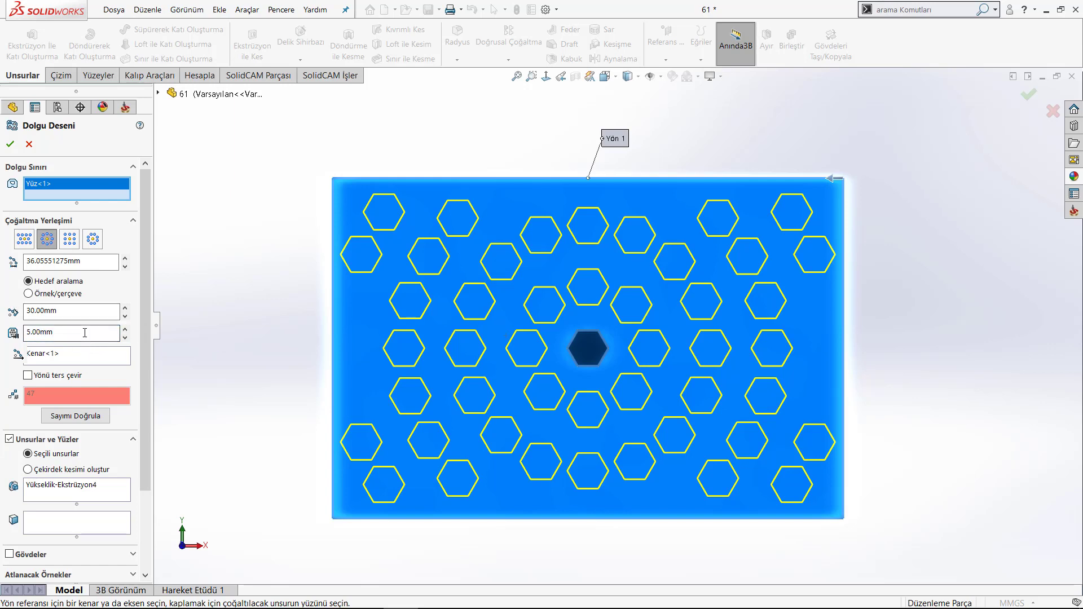
click(85, 333)
text(15)
click(227, 321)
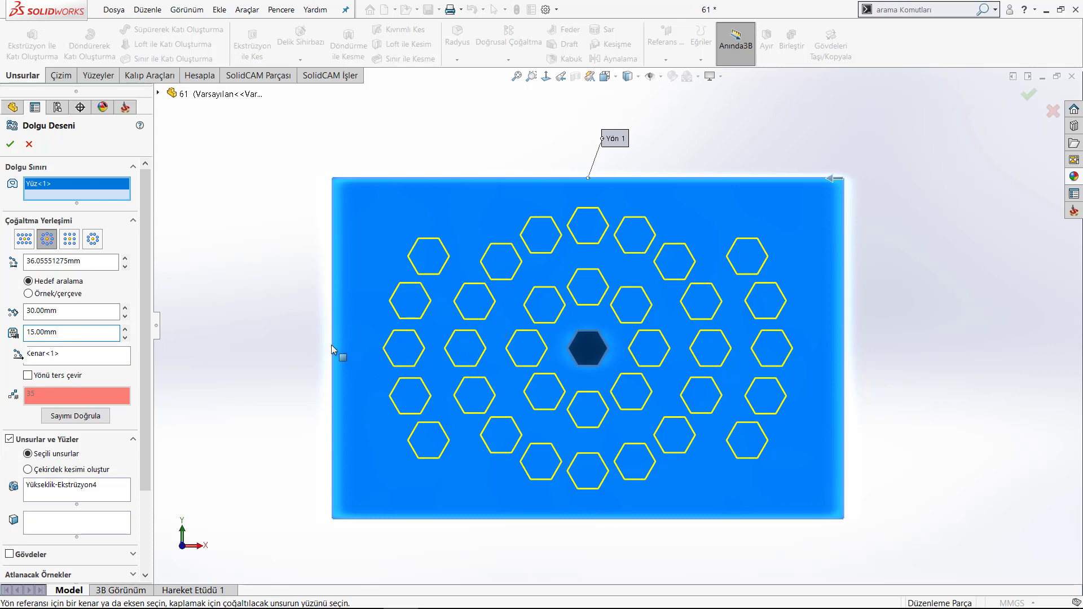
Step: Try a 3 mm margin and spacing spinner values of 40 and 30 mm, then set the margin back to 5 mm
double_click(73, 333)
text(3)
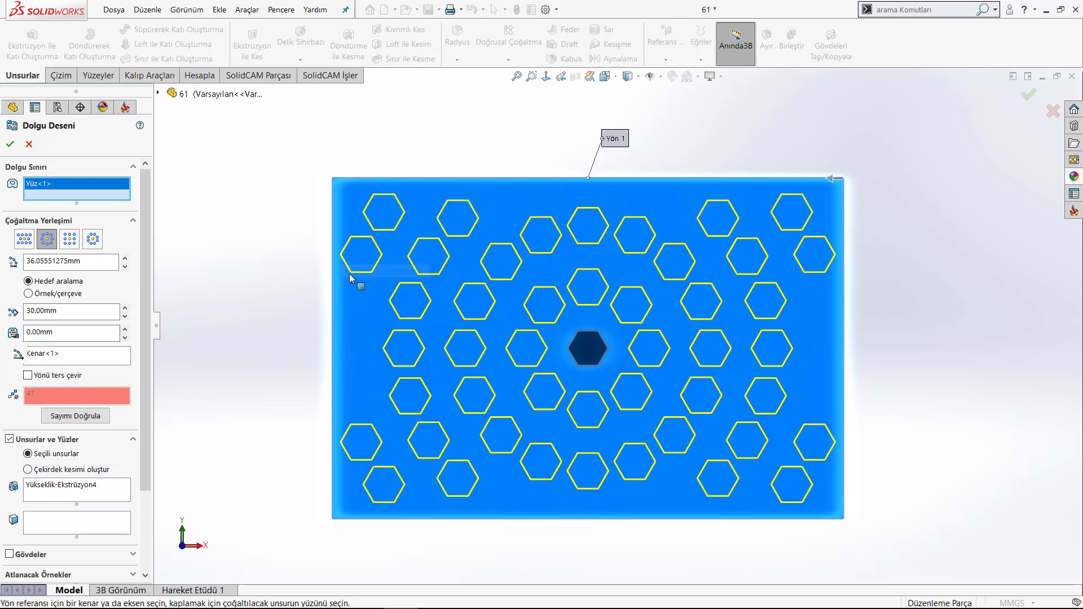
click(123, 307)
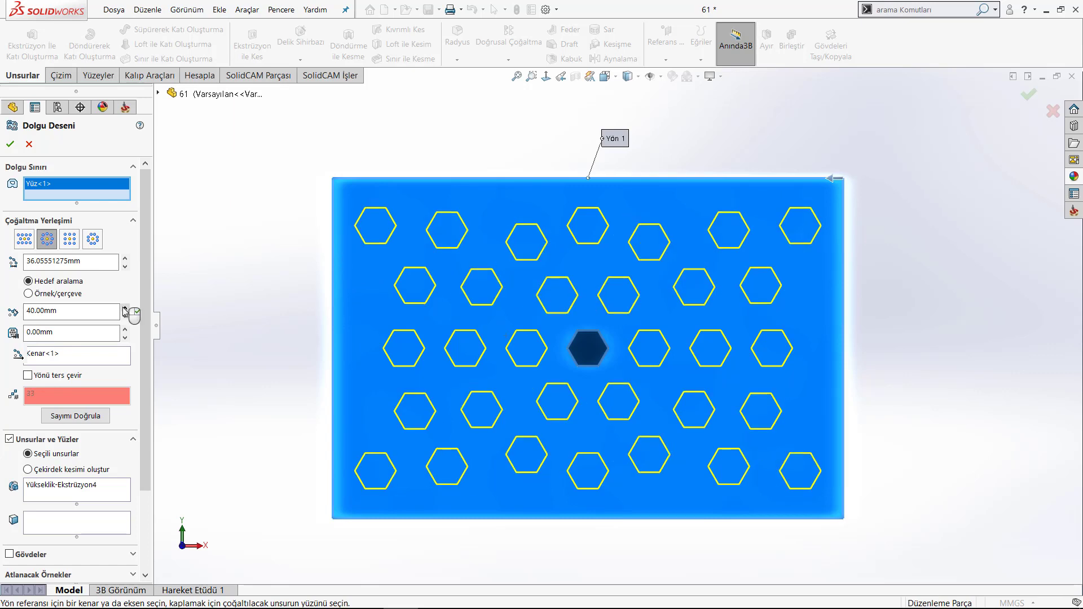
click(124, 316)
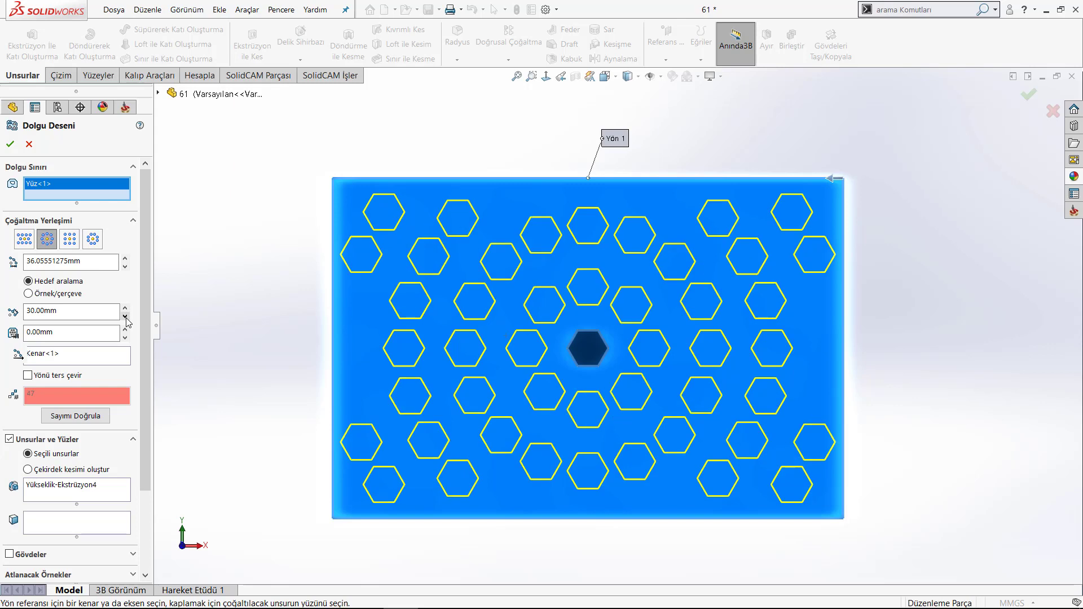
click(62, 331)
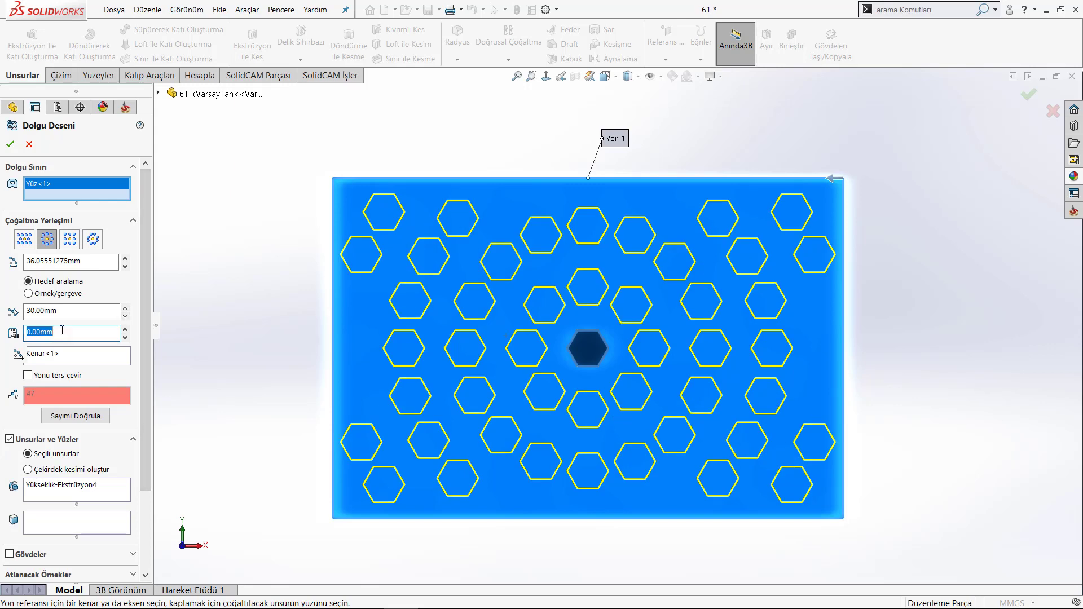
text(5)
key(Return)
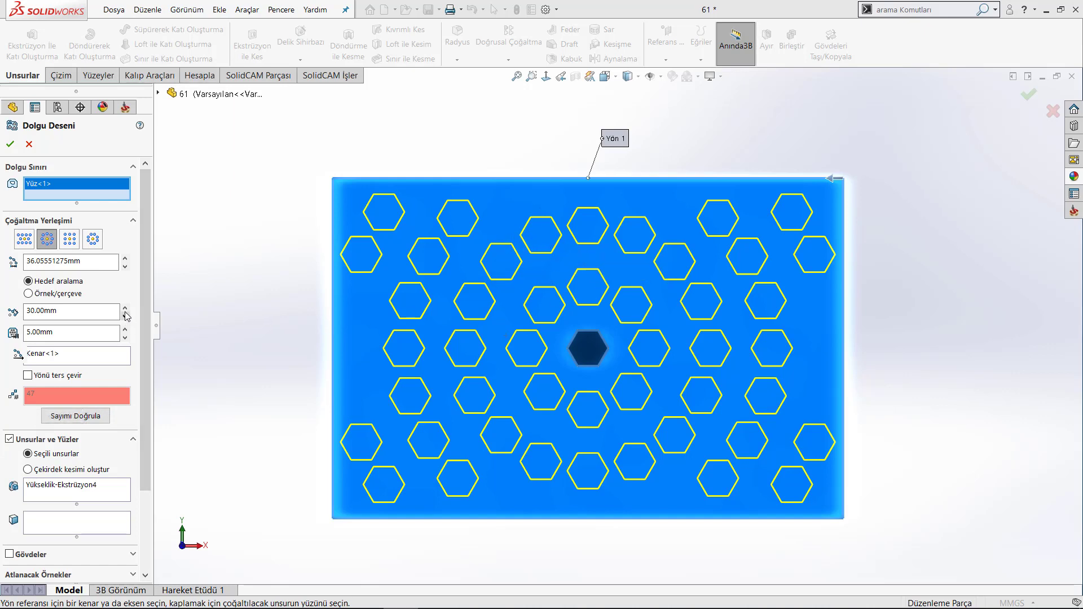
Step: Adjust the fill pattern instance spacing to 26.05551275 mm and verify a count of 69 hexagons
click(125, 266)
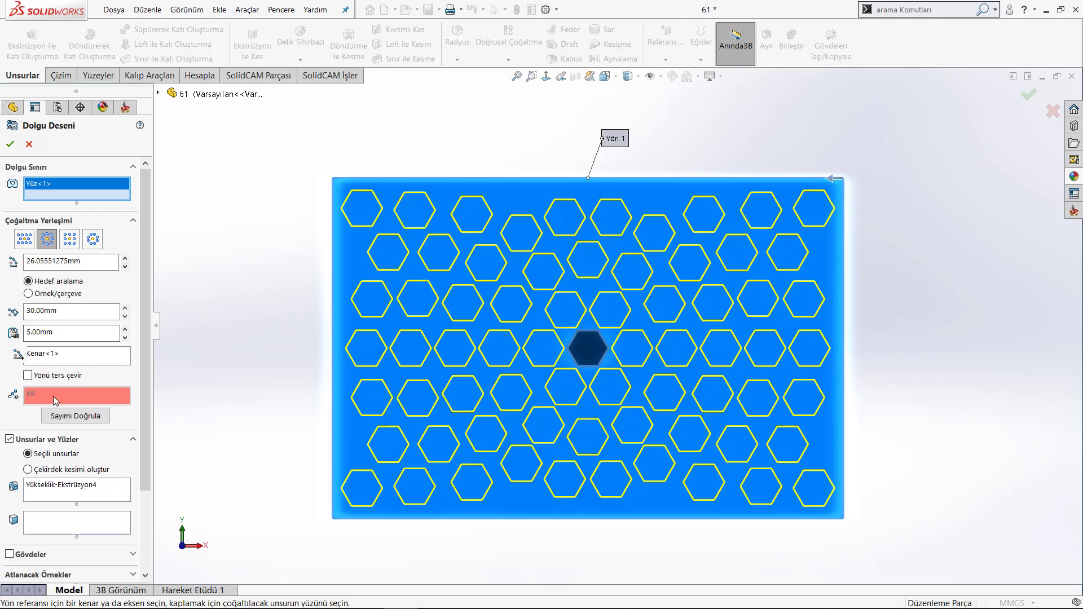
click(125, 266)
click(123, 266)
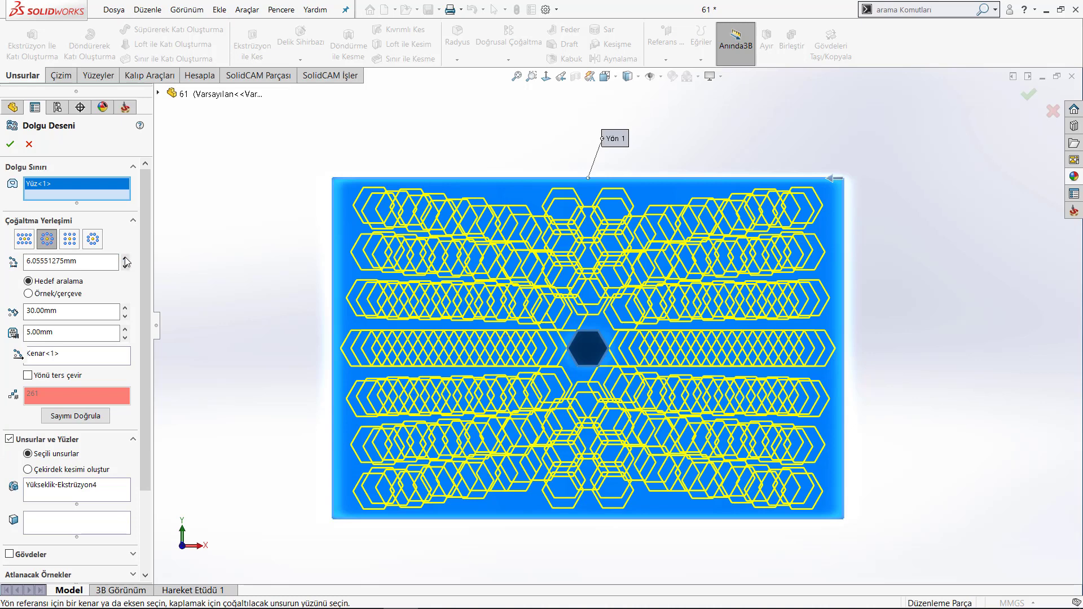
click(125, 258)
click(124, 258)
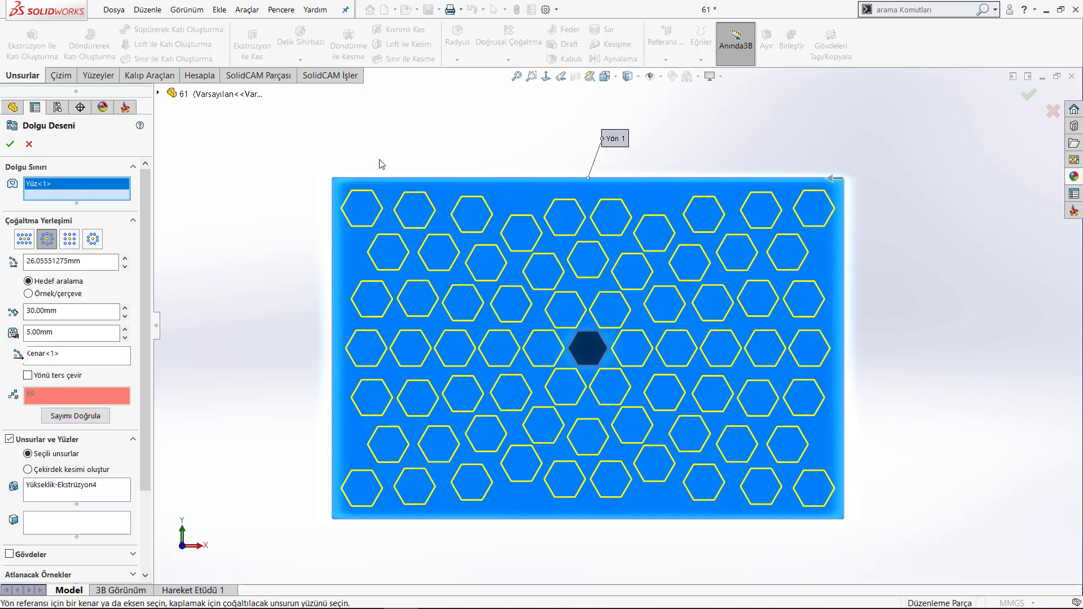
click(81, 420)
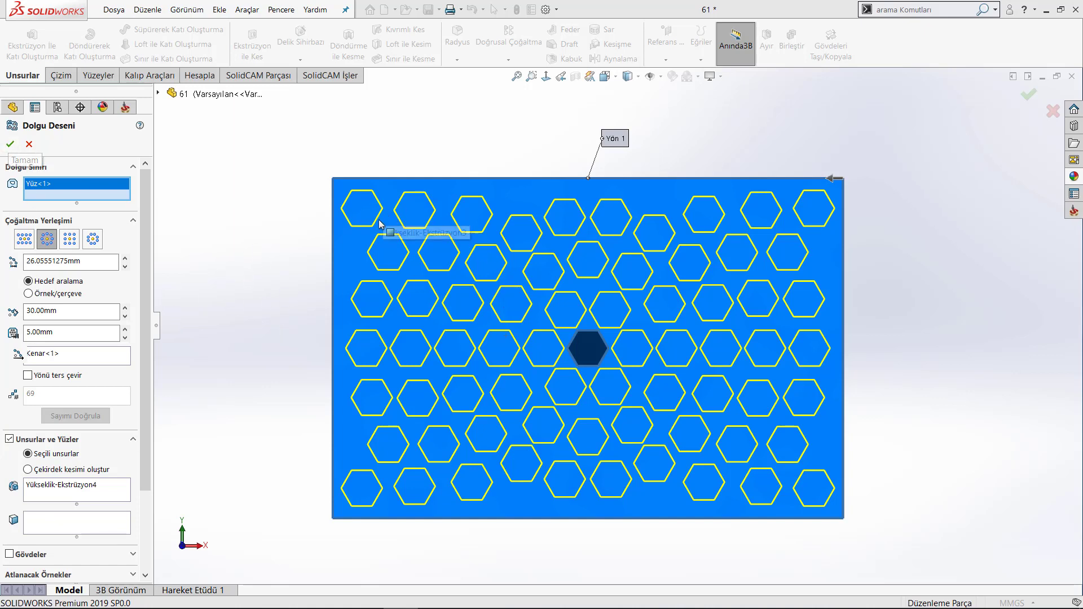
Step: Accept the fill pattern as Dolgu Deseni6 and orbit to inspect the hexagon bosses
middle_drag(541, 377, 464, 299)
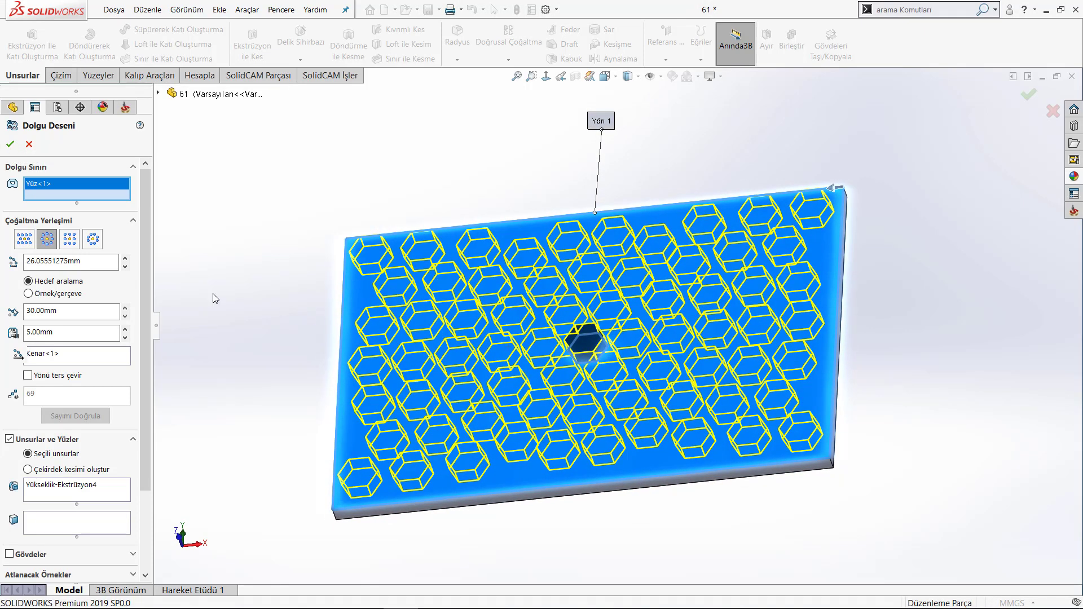
click(10, 144)
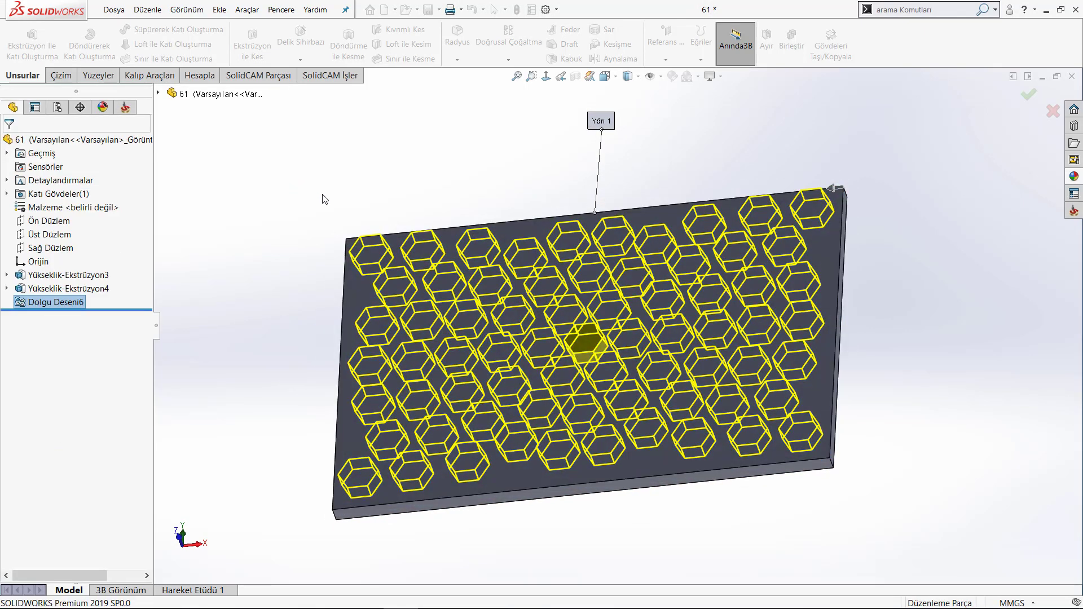
mouse_move(449, 286)
middle_down()
mouse_move(447, 338)
mouse_move(475, 367)
mouse_move(464, 341)
middle_up()
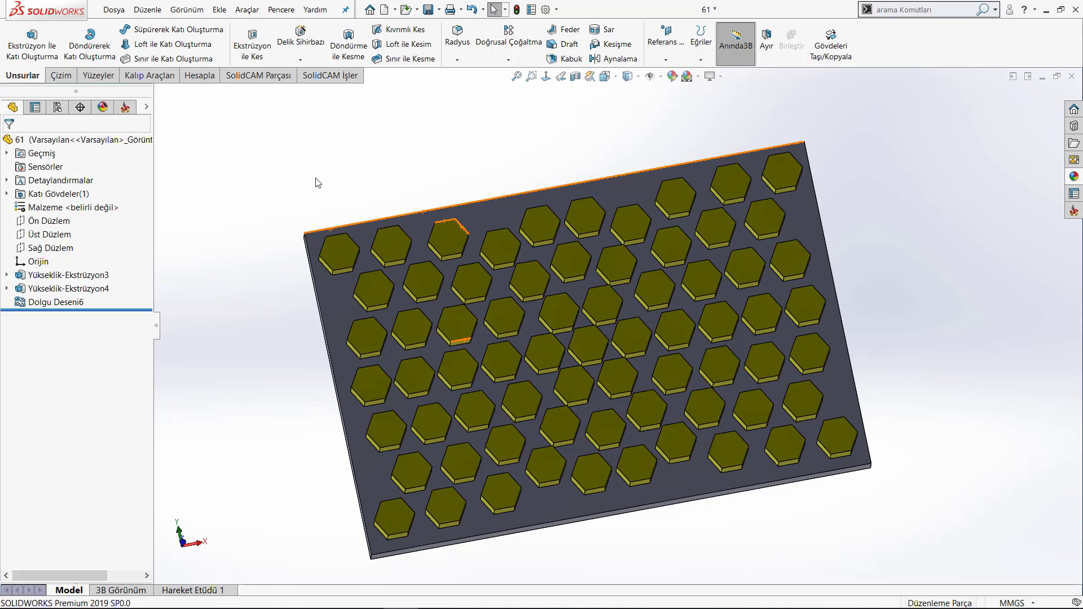
click(513, 61)
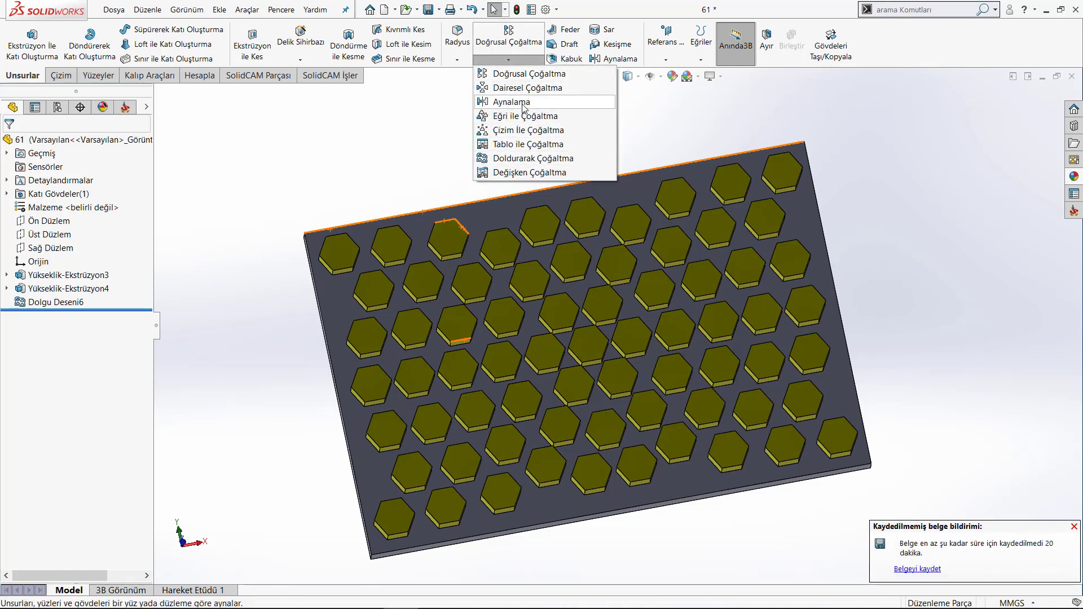
click(411, 143)
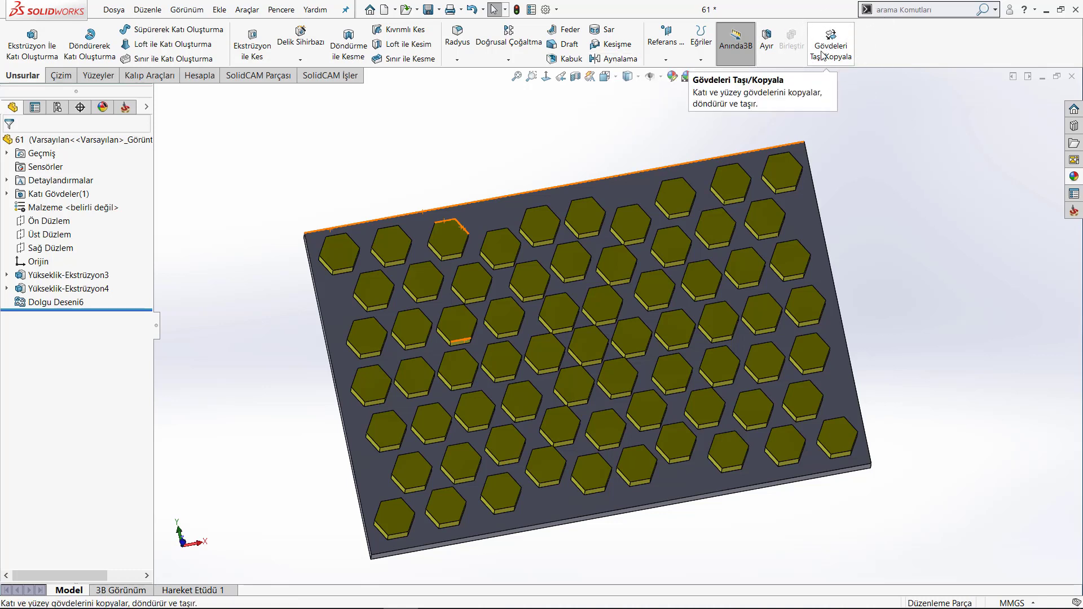
click(668, 61)
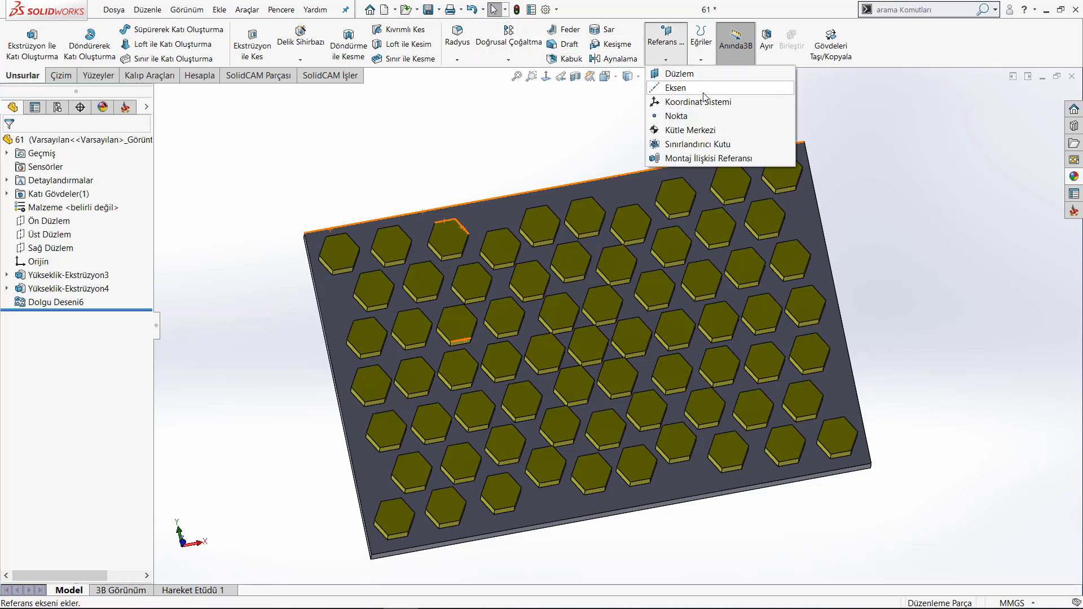
click(514, 157)
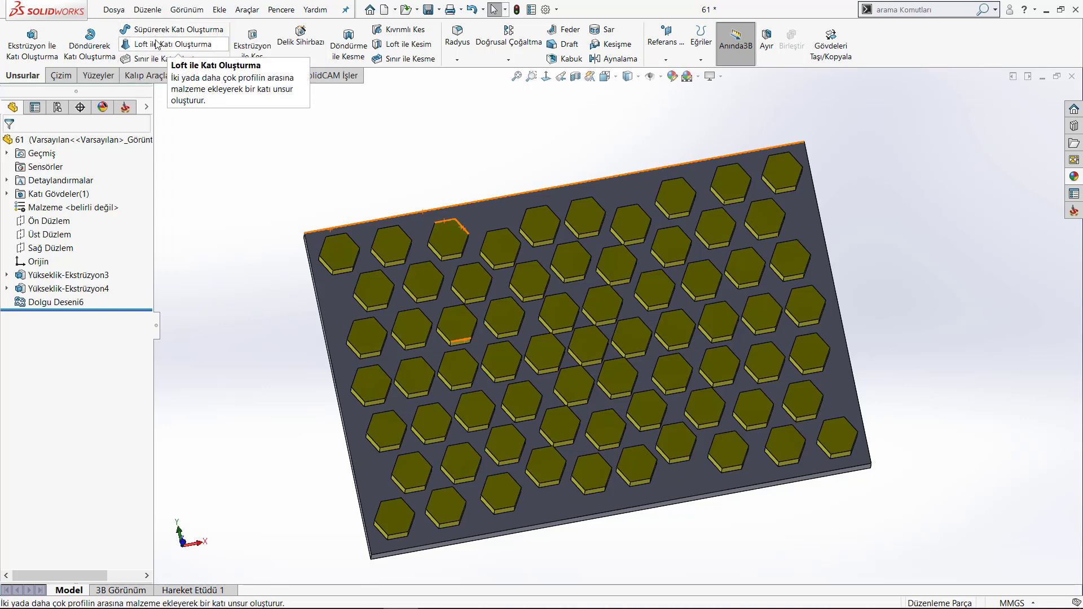
click(509, 59)
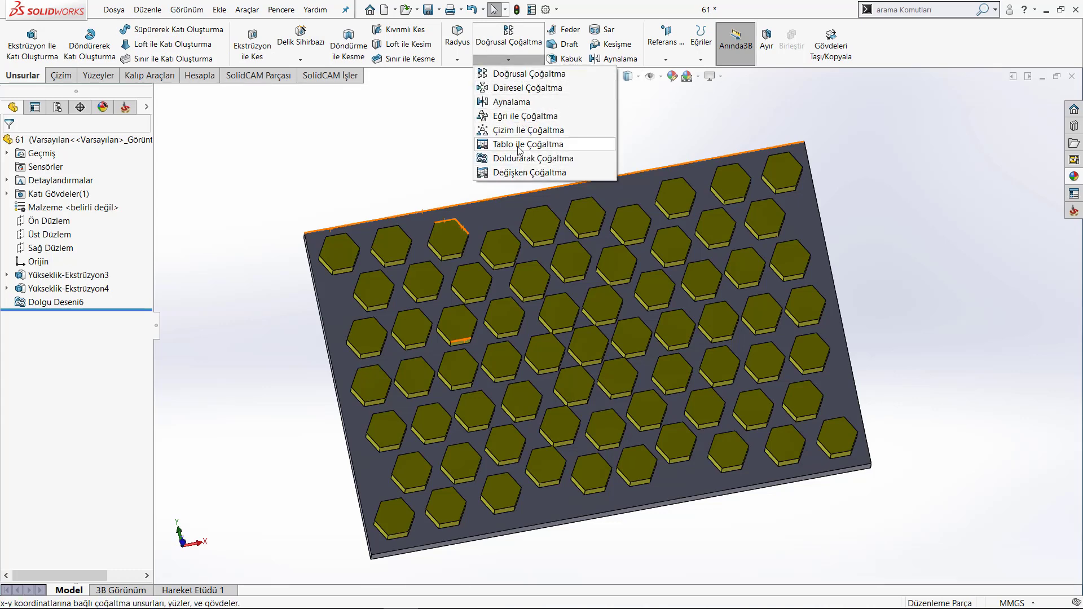
click(344, 251)
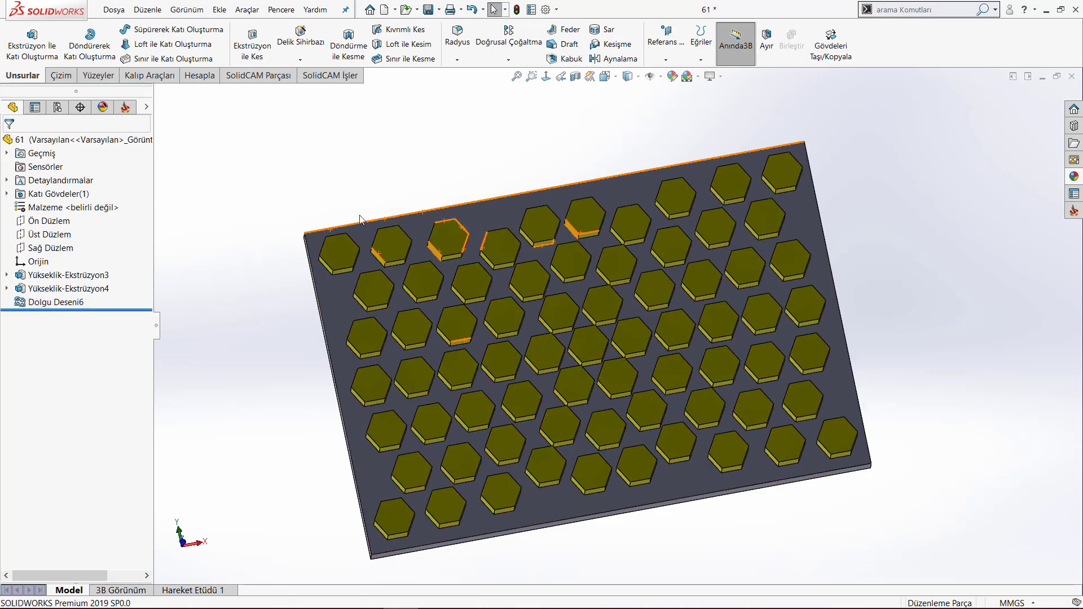
click(344, 250)
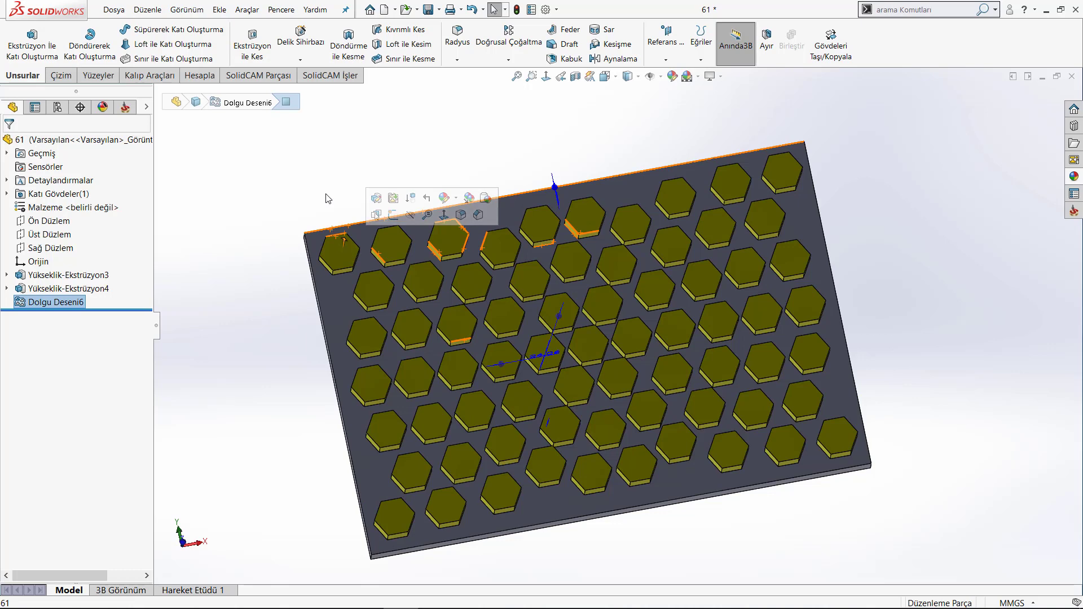
click(384, 238)
click(722, 337)
click(719, 226)
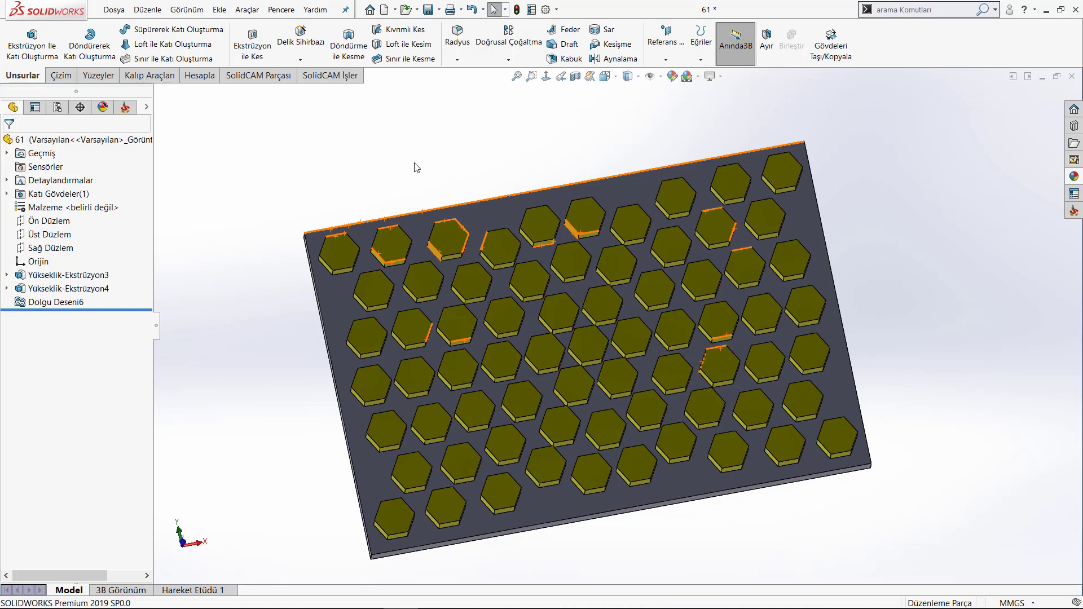
key(Escape)
key(f)
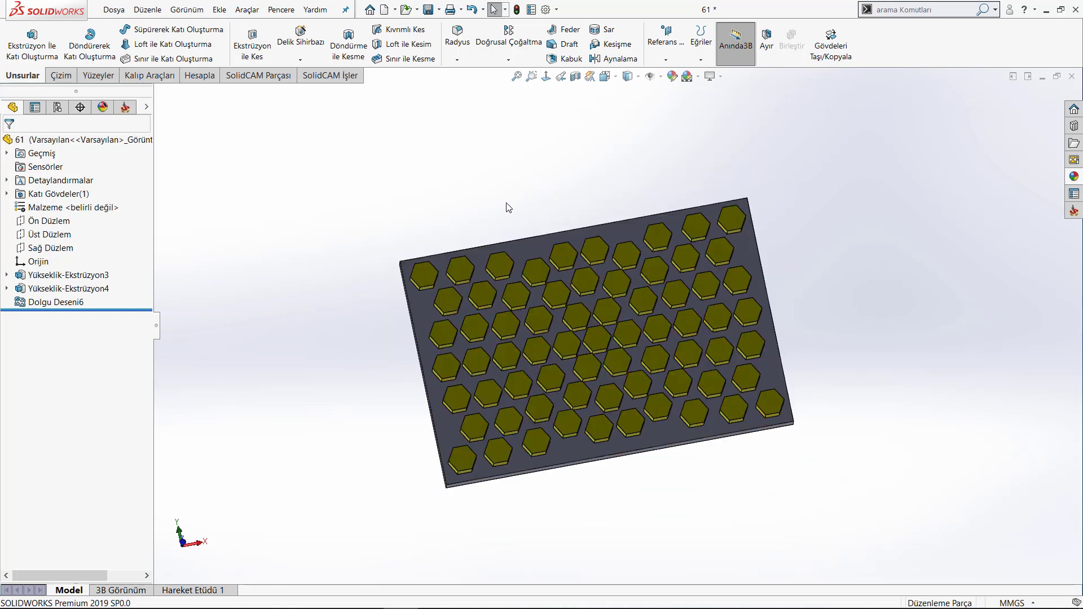
mouse_move(506, 202)
middle_down()
mouse_move(720, 280)
mouse_move(766, 254)
mouse_move(542, 231)
mouse_move(524, 201)
mouse_move(531, 192)
middle_up()
click(508, 60)
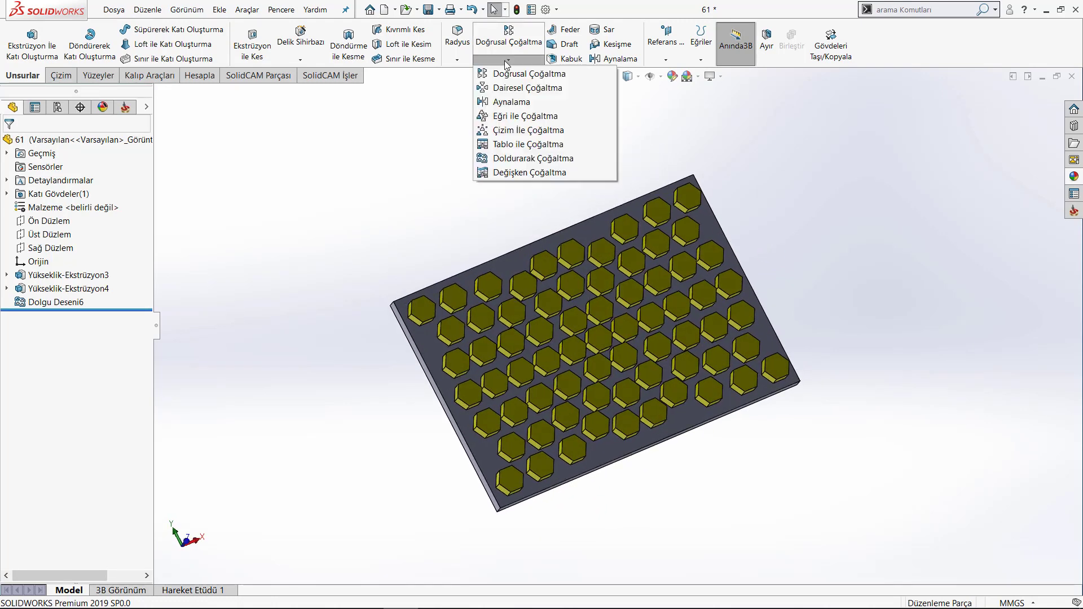
click(533, 160)
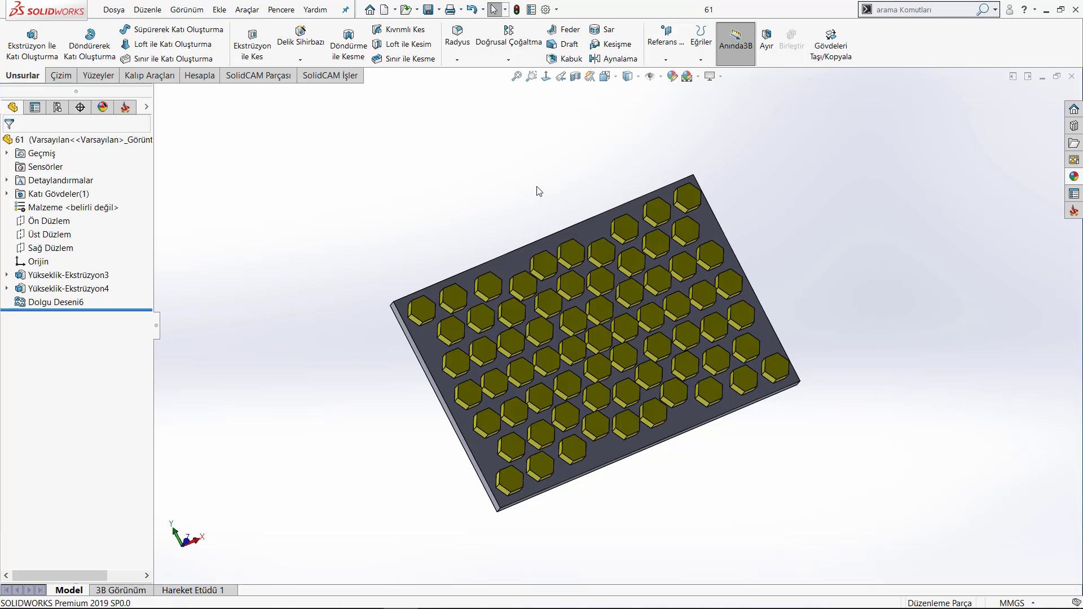
mouse_move(537, 189)
middle_down()
mouse_move(474, 230)
mouse_move(742, 172)
mouse_move(660, 203)
mouse_move(574, 212)
mouse_move(505, 186)
mouse_move(573, 198)
middle_up()
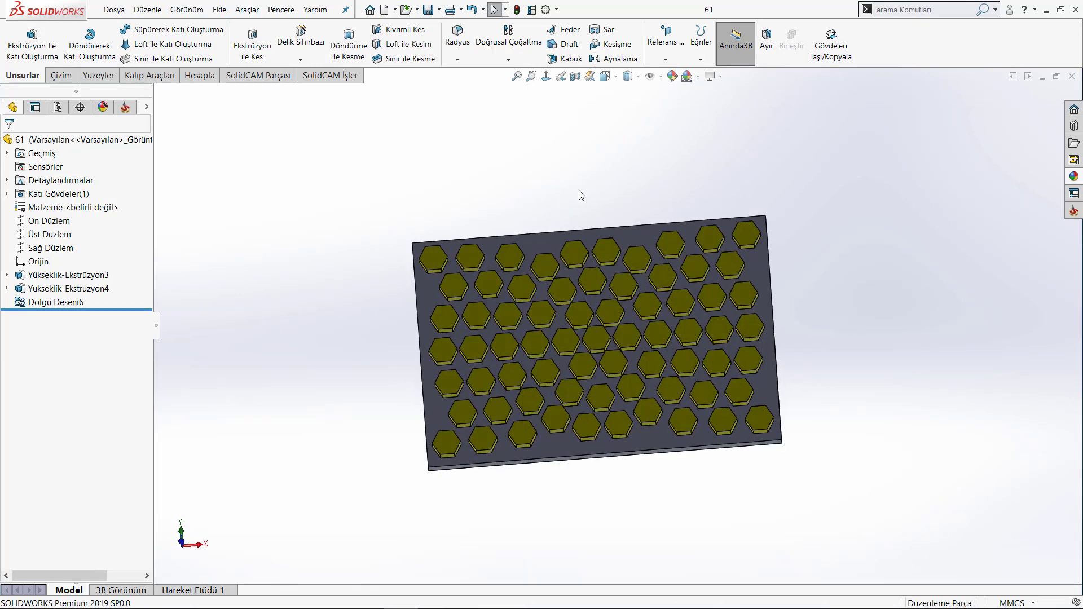